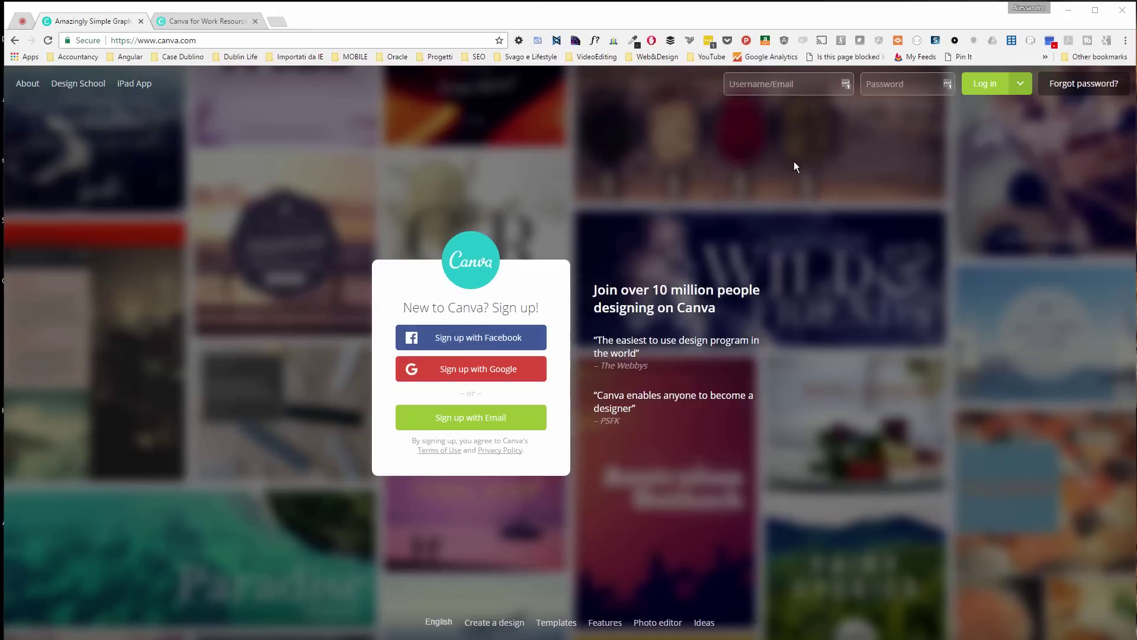
Log in with the saved account, view the brand kit, then return to All your designs
click(845, 83)
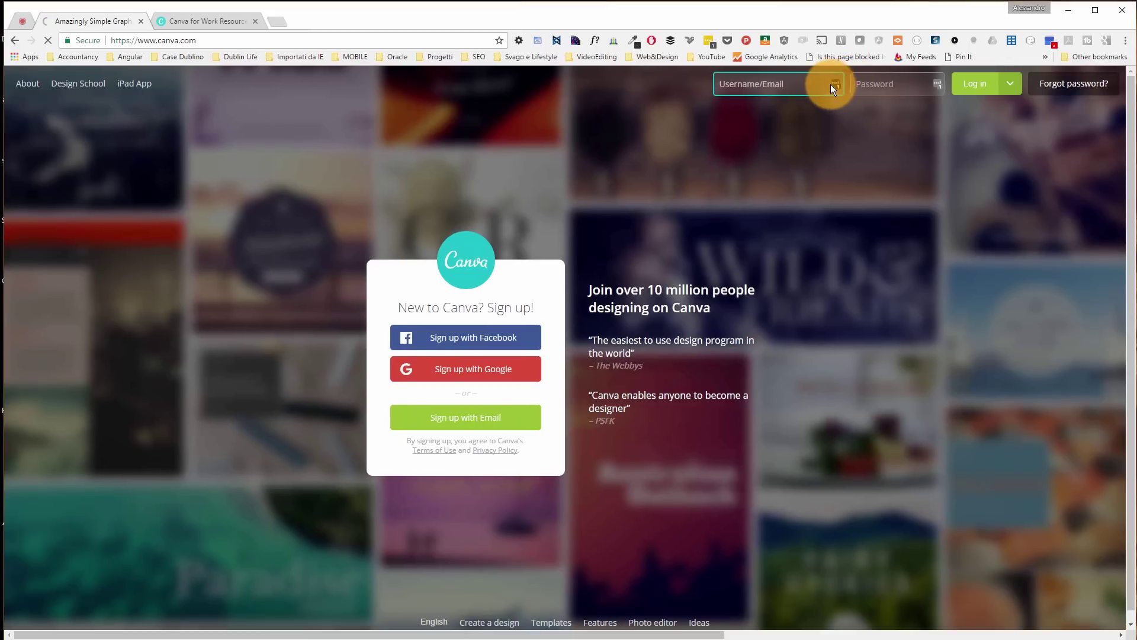
click(702, 160)
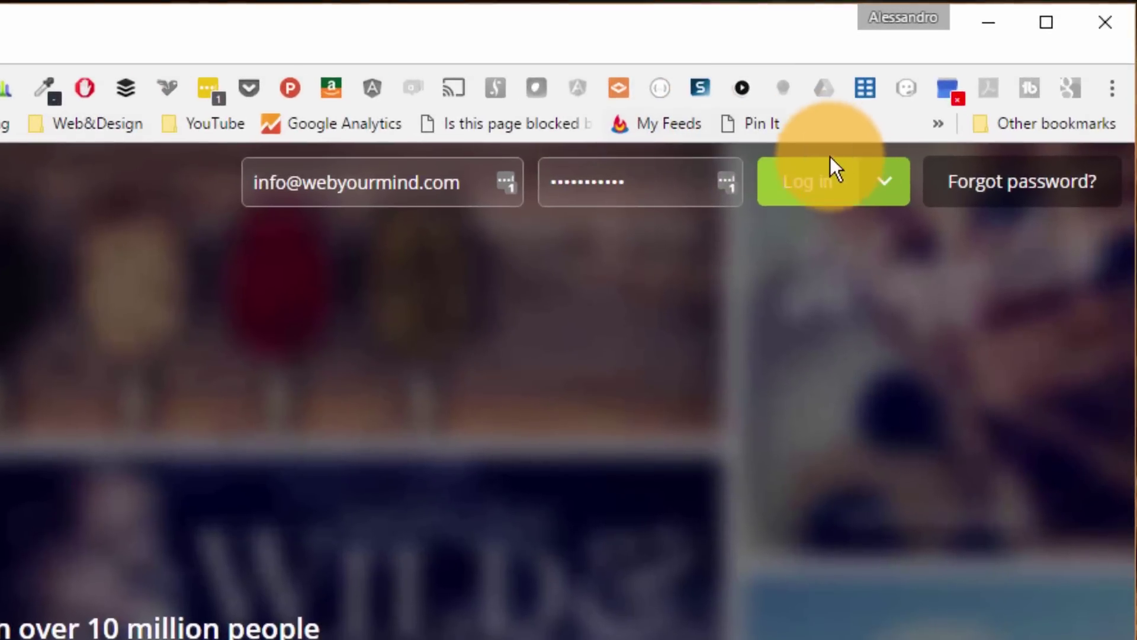
click(826, 189)
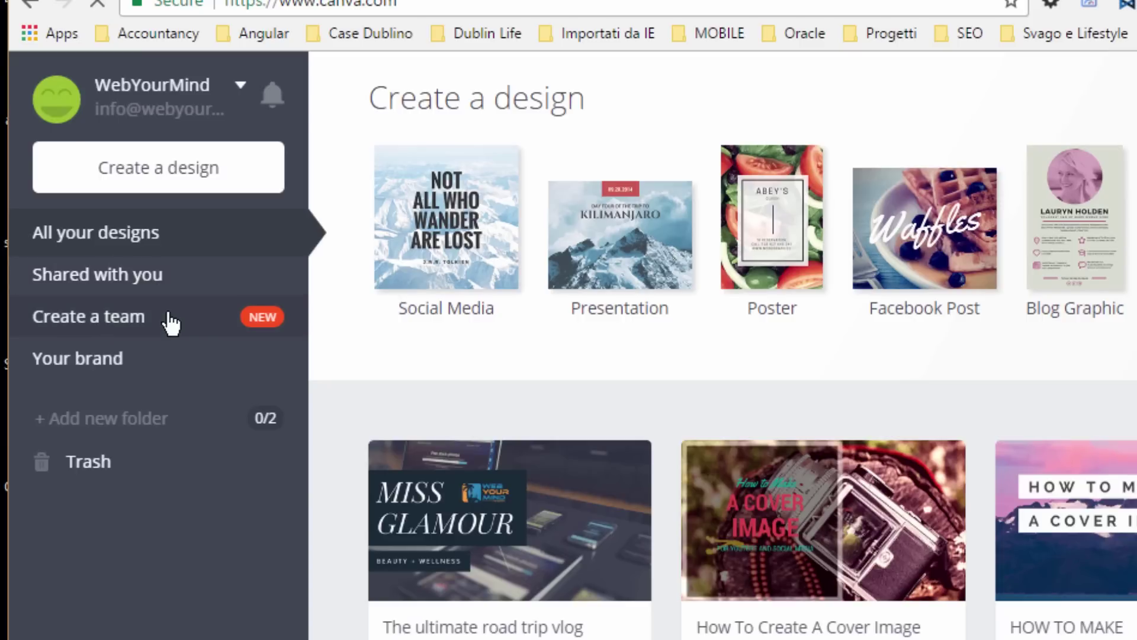
click(142, 365)
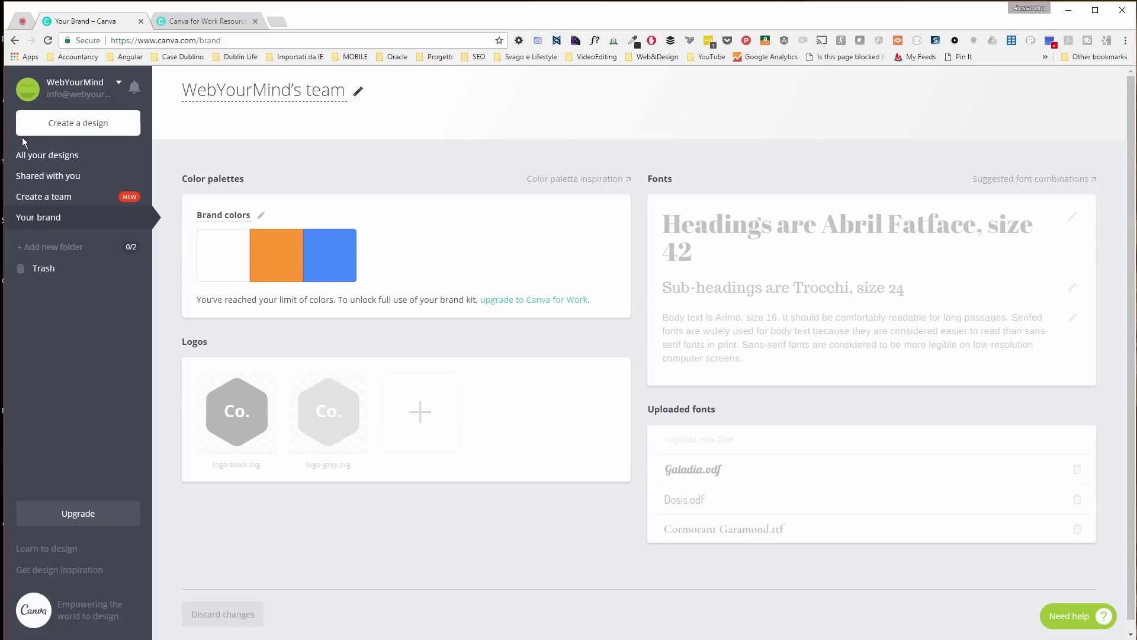
click(66, 155)
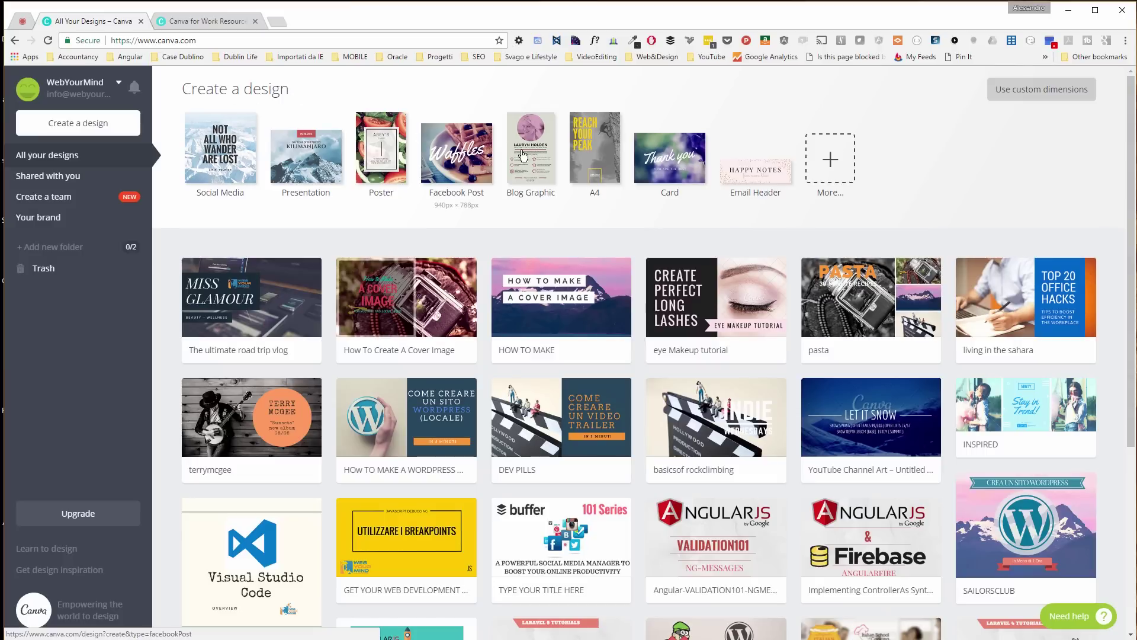
Open the More design-type catalogue and scroll down toward YouTube Thumbnail
click(830, 158)
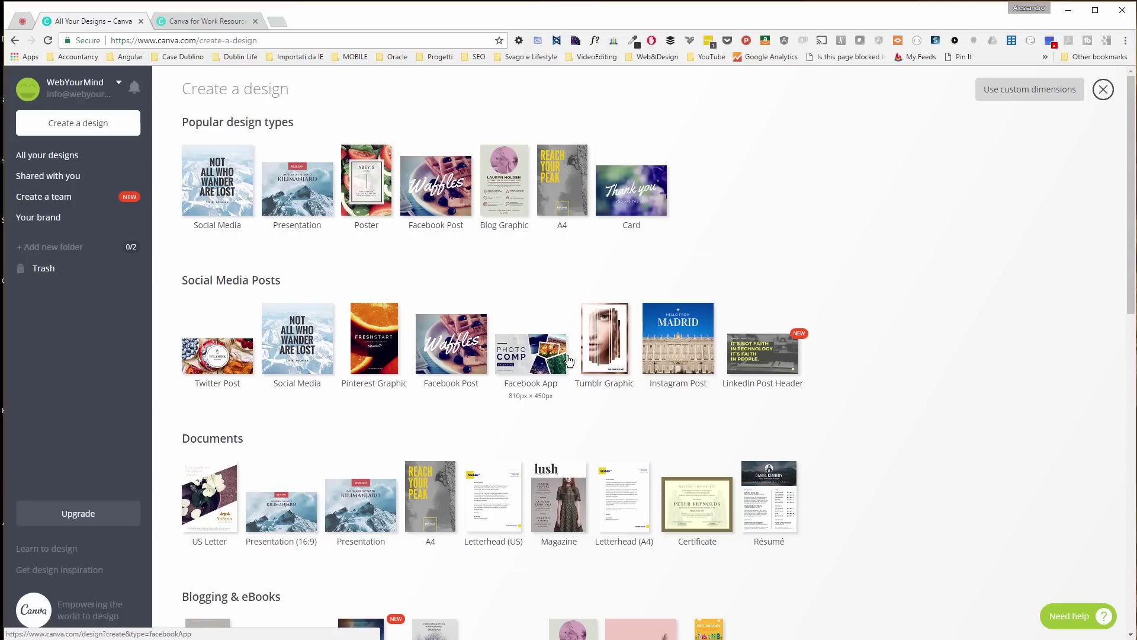
scroll(853, 395, down, 1)
scroll(849, 392, down, 4)
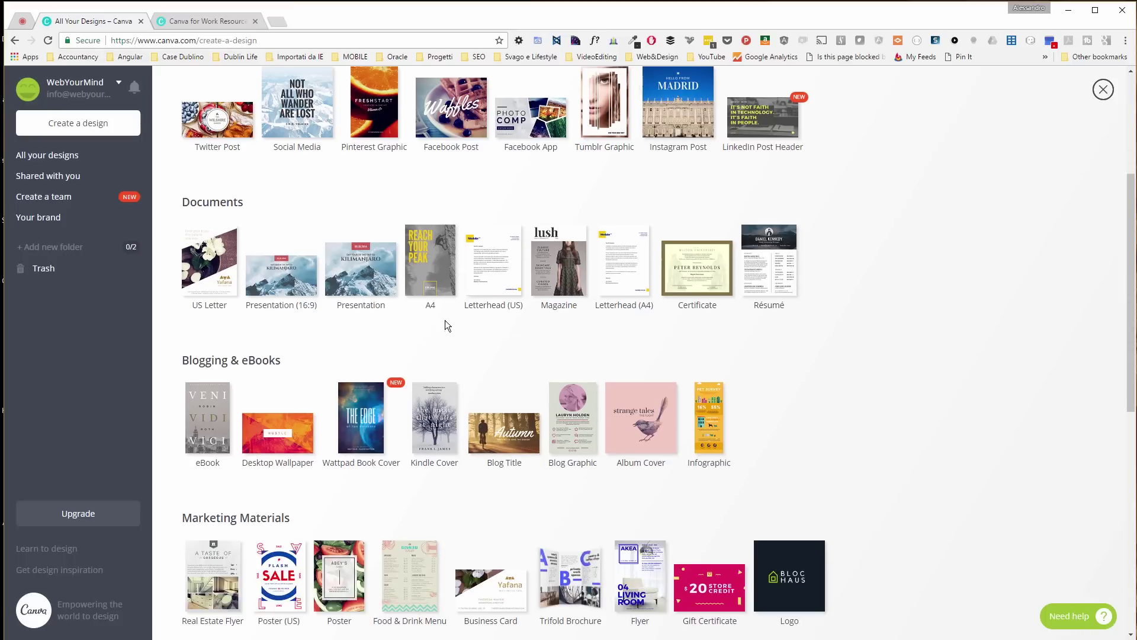
scroll(307, 297, down, 2)
scroll(729, 330, down, 4)
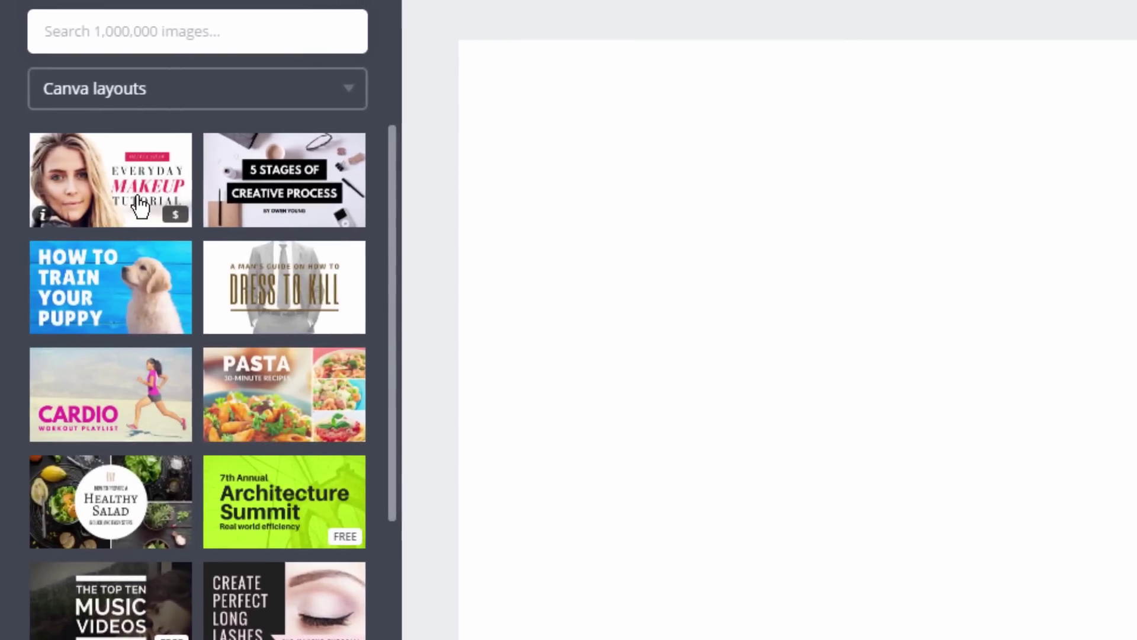
Apply the Everyday Makeup Tutorial layout to the new YouTube Thumbnail design
click(176, 220)
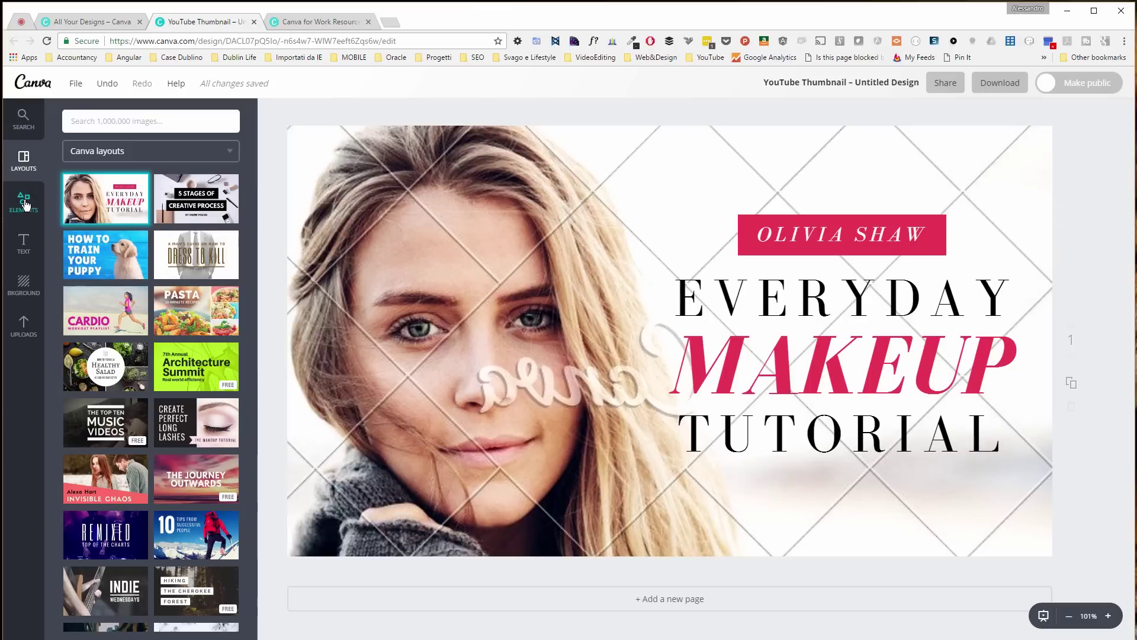
Search 'laptop', then add the yellow lightbulb icon from Elements > Icons
click(119, 121)
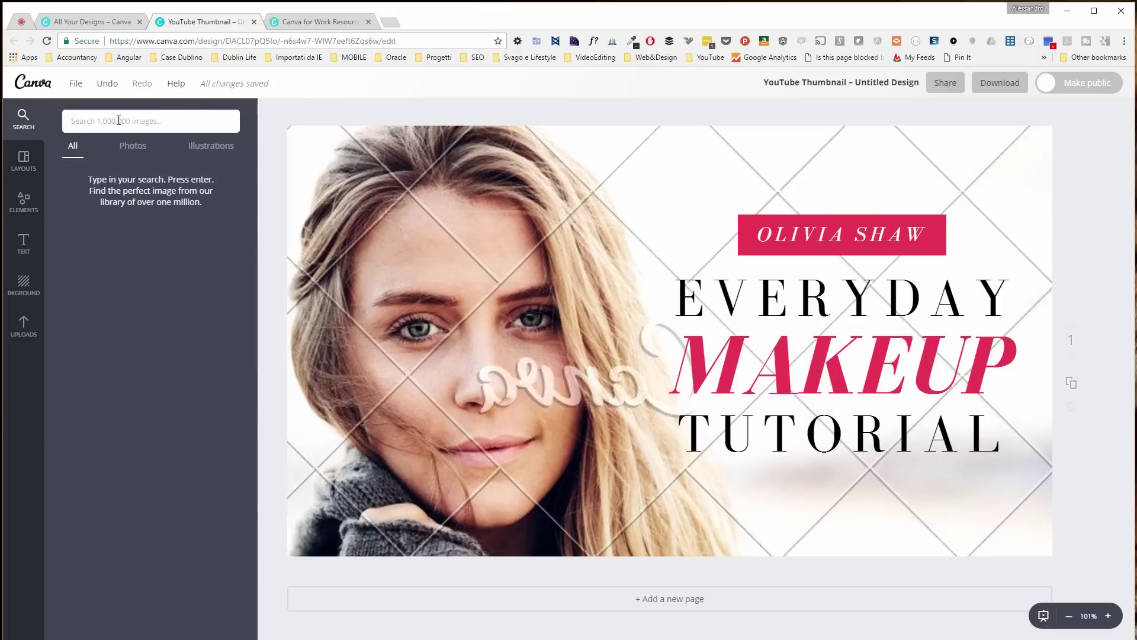
text(laptop)
key(Return)
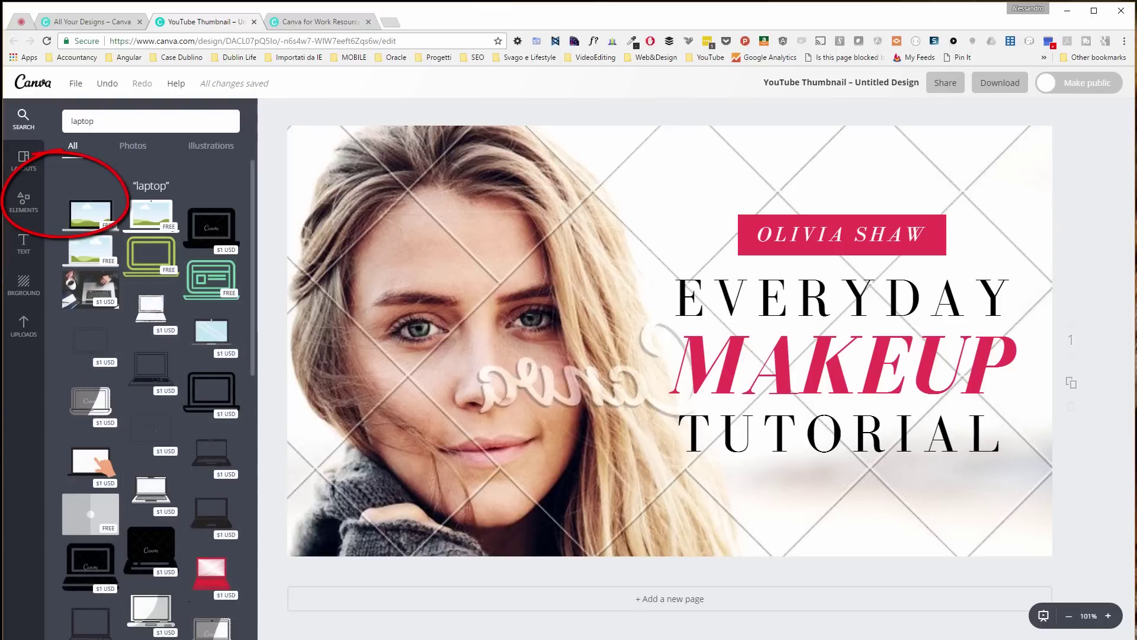
click(33, 207)
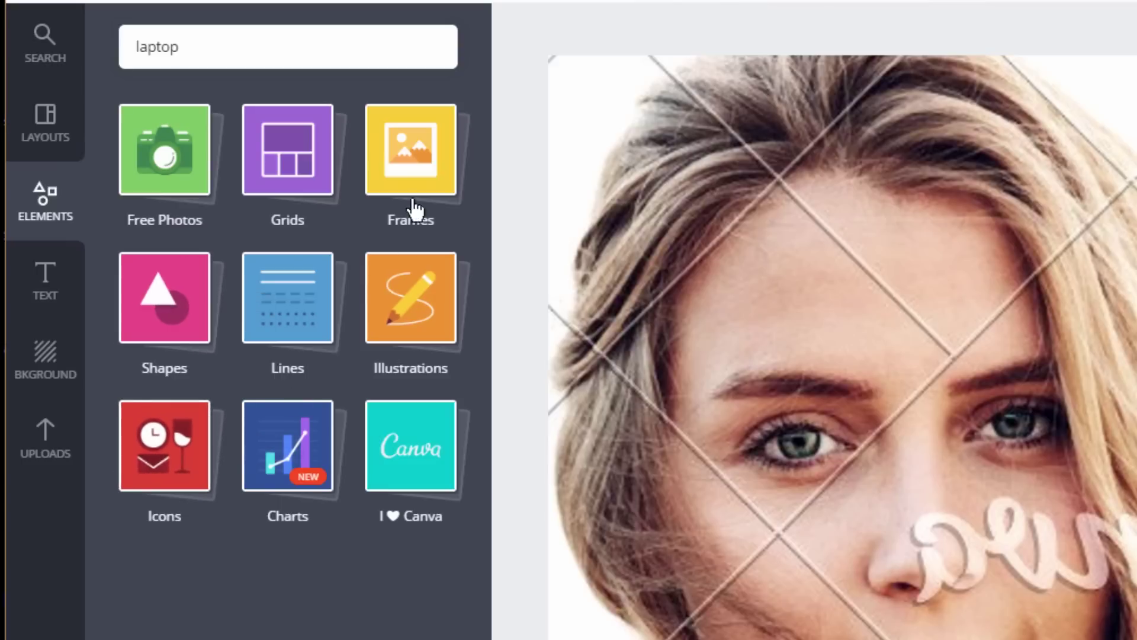
click(159, 474)
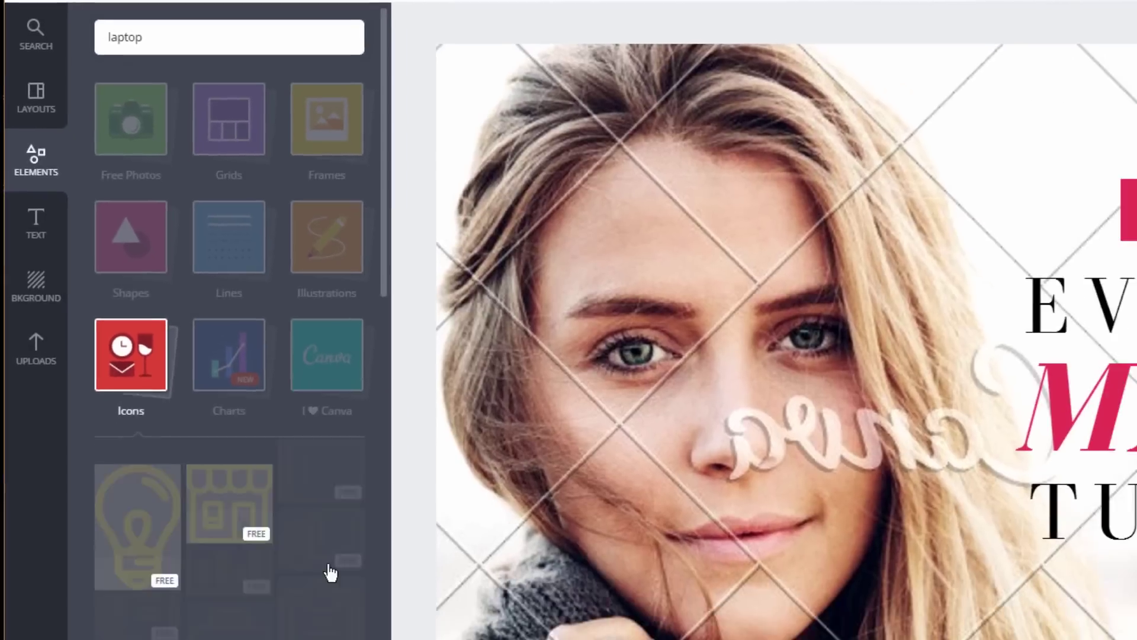
scroll(330, 573, down, 2)
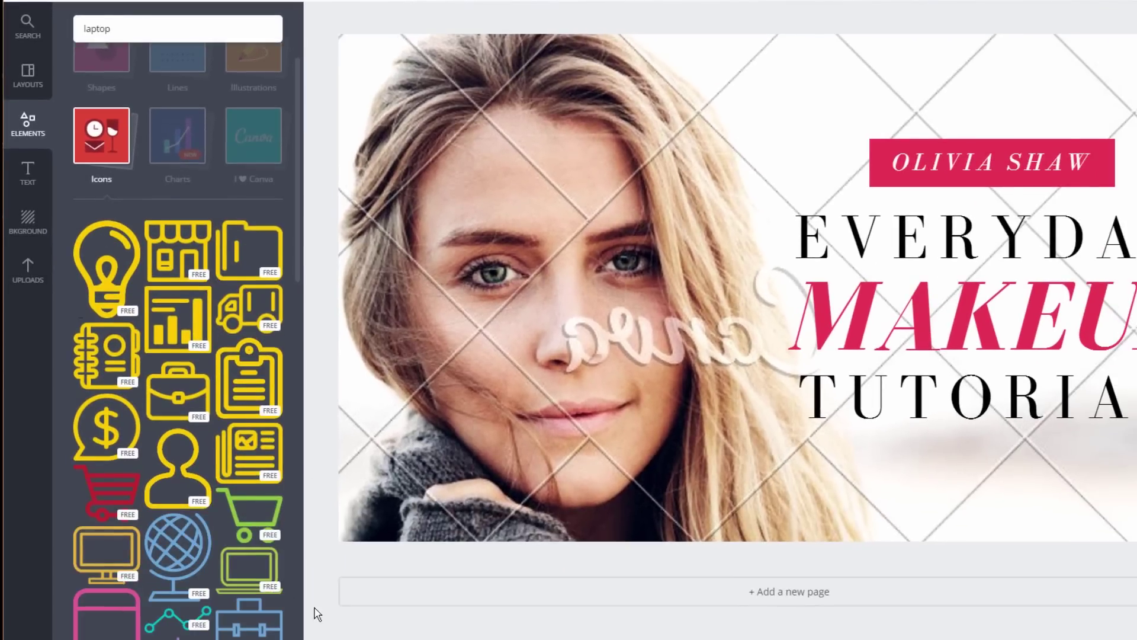
click(108, 261)
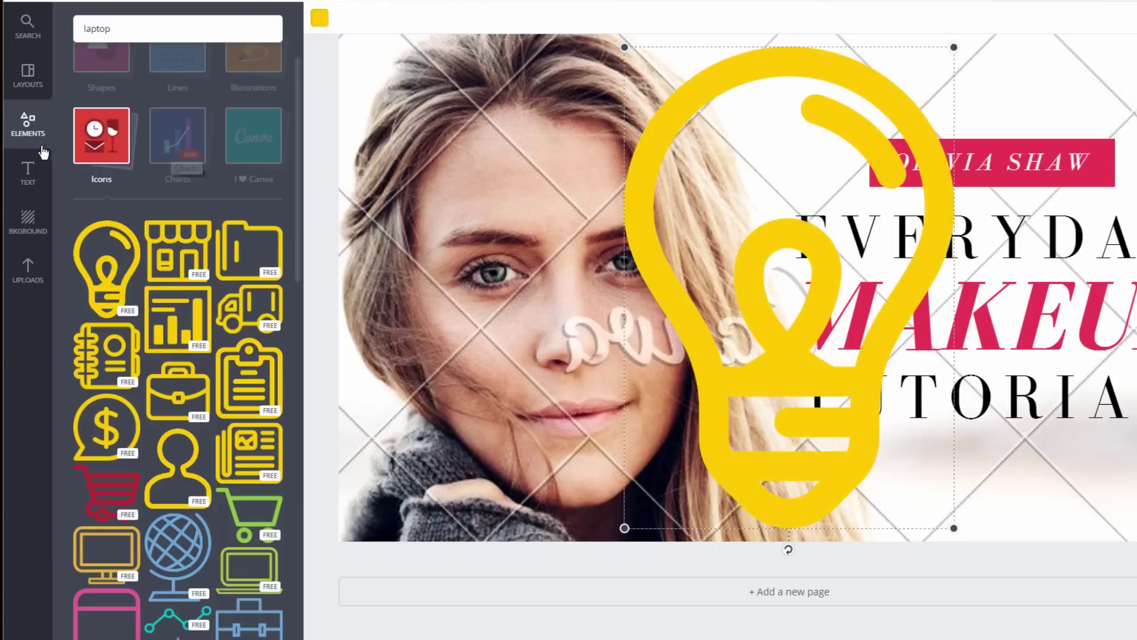
Browse the Text, Background and Uploads panels
click(46, 171)
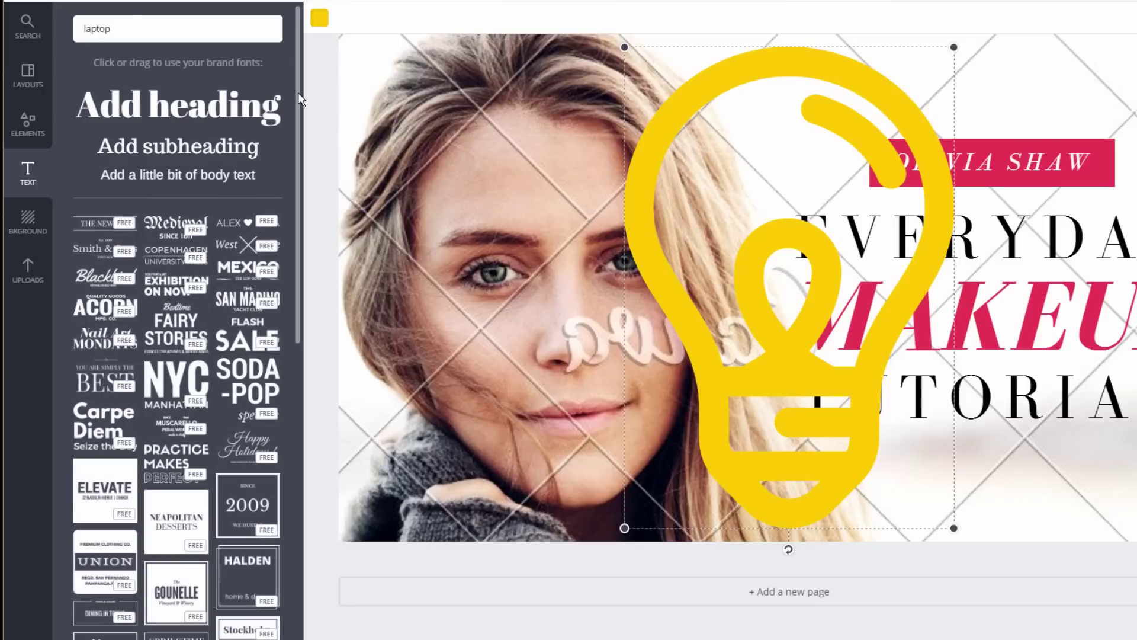
click(27, 225)
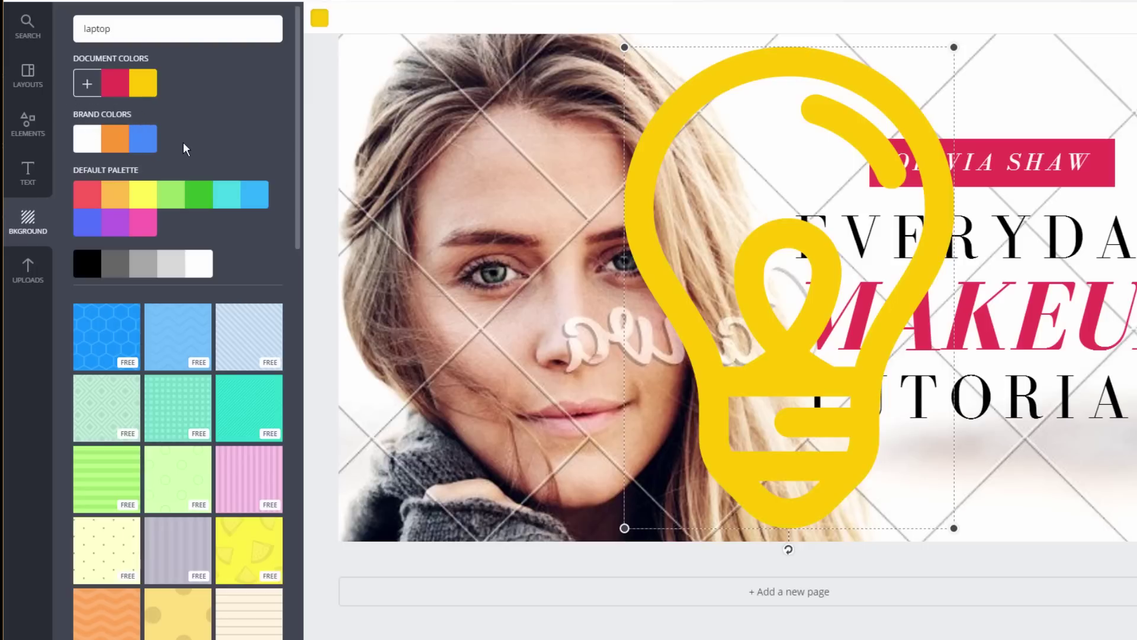
click(28, 270)
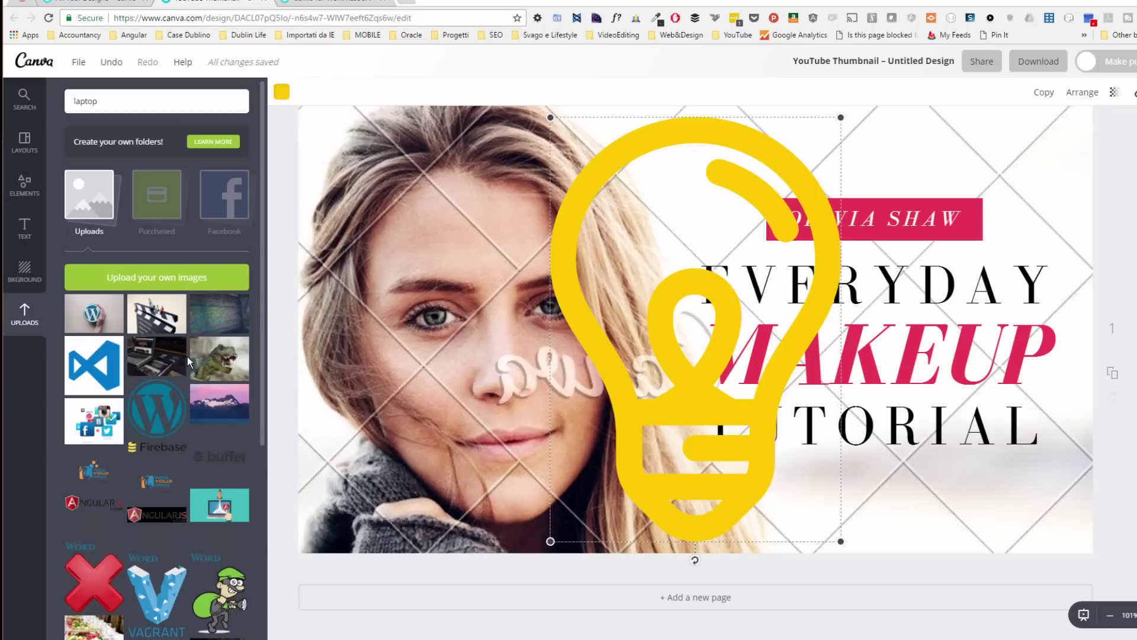
Undo the previous additions and apply the Hiking the Canadian Rockies layout
click(27, 145)
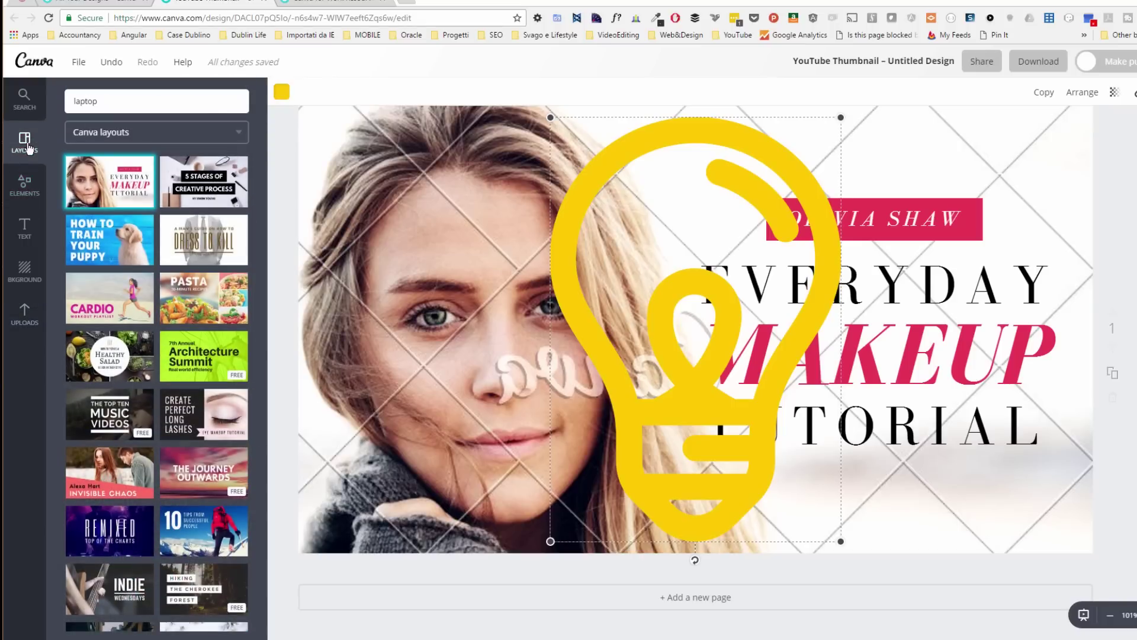
scroll(256, 297, down, 10)
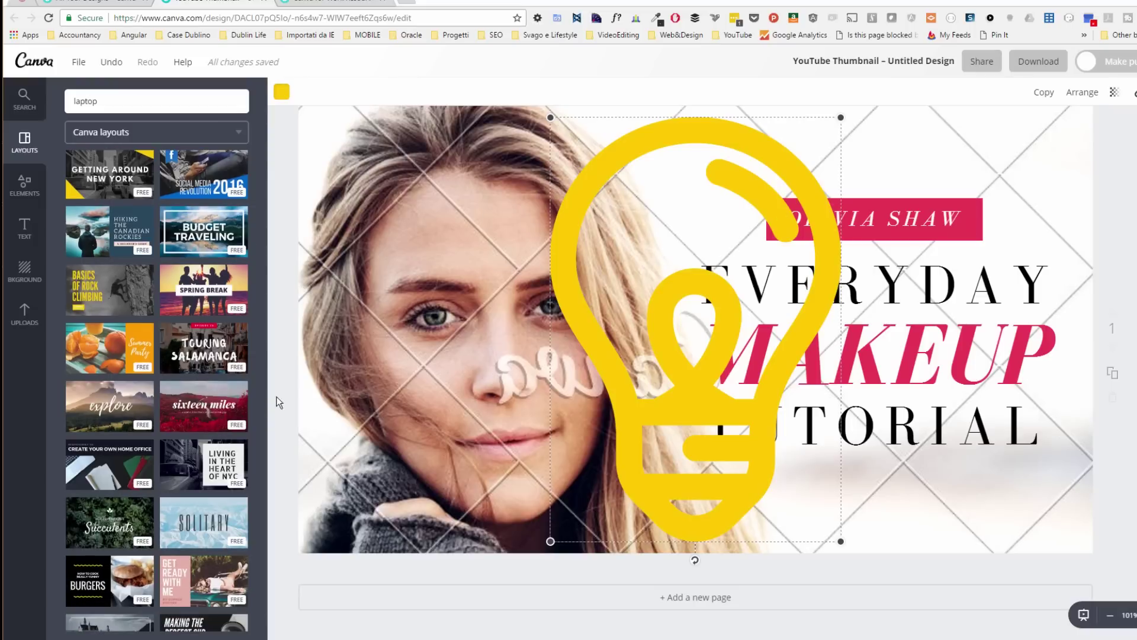
key(ctrl+z)
key(ctrl+z)
scroll(202, 414, down, 6)
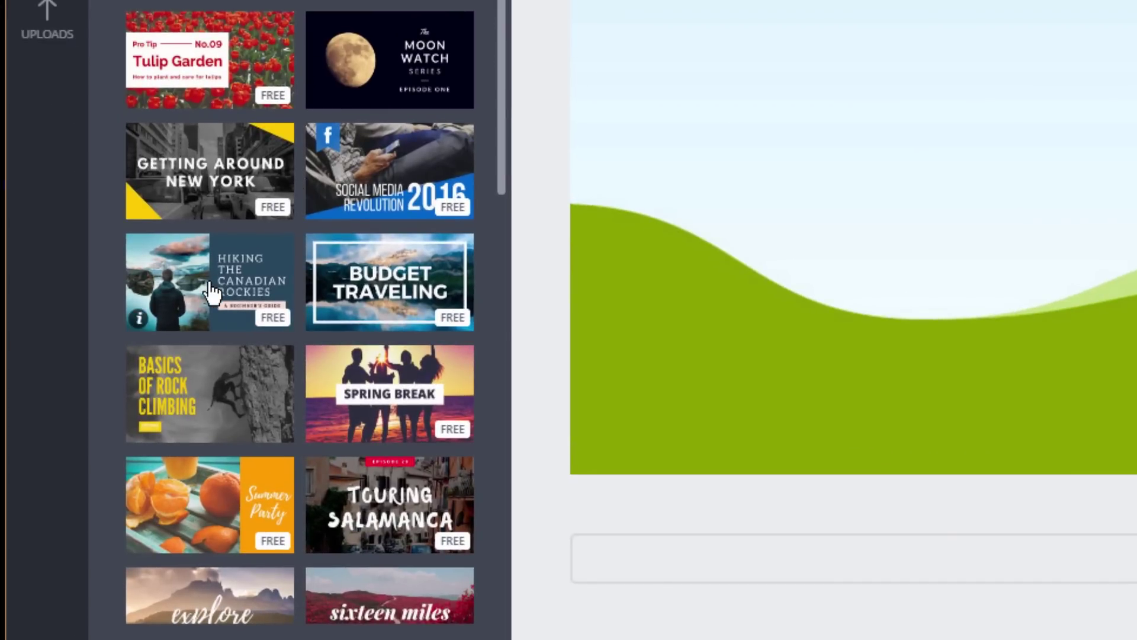
click(218, 285)
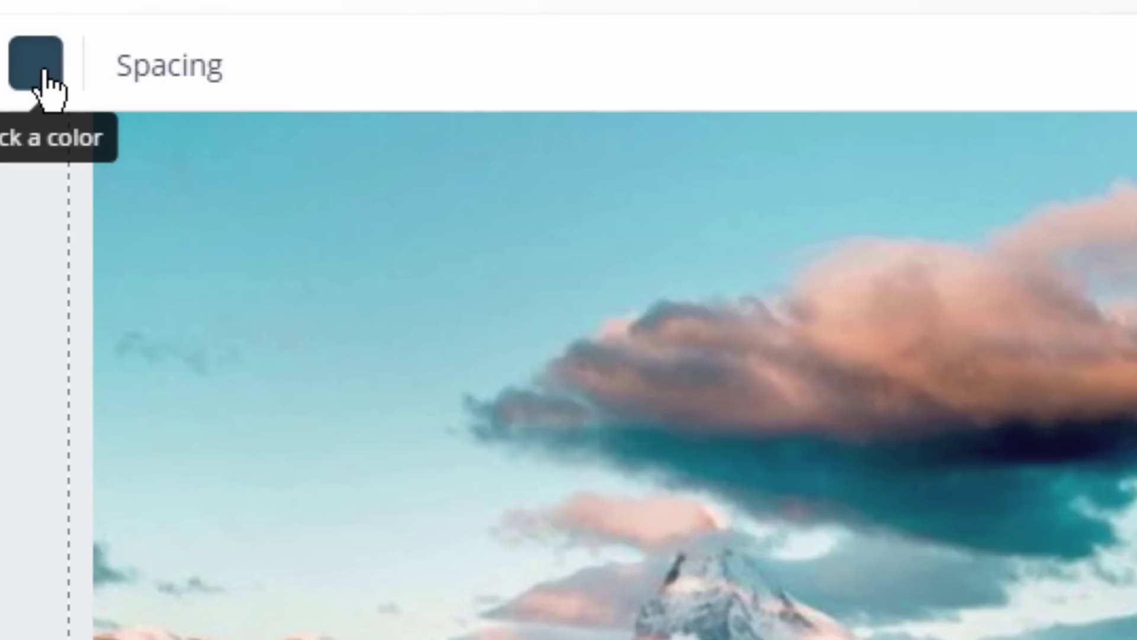
Recolour the dark title panel to brand orange #ff9833 and select the word HIKING
click(42, 70)
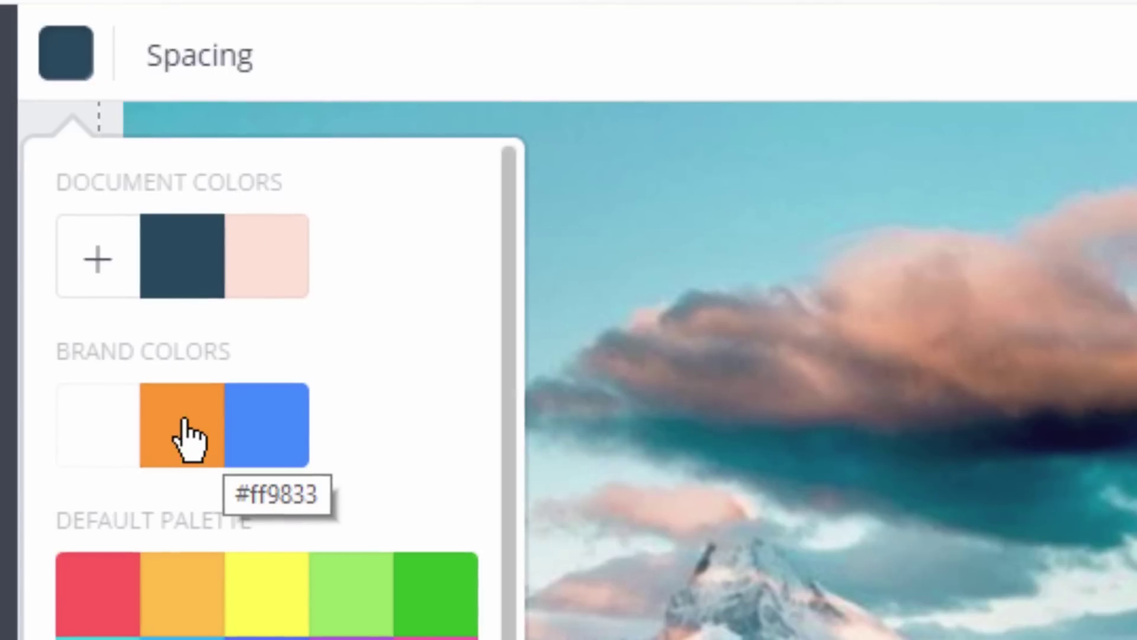
click(188, 438)
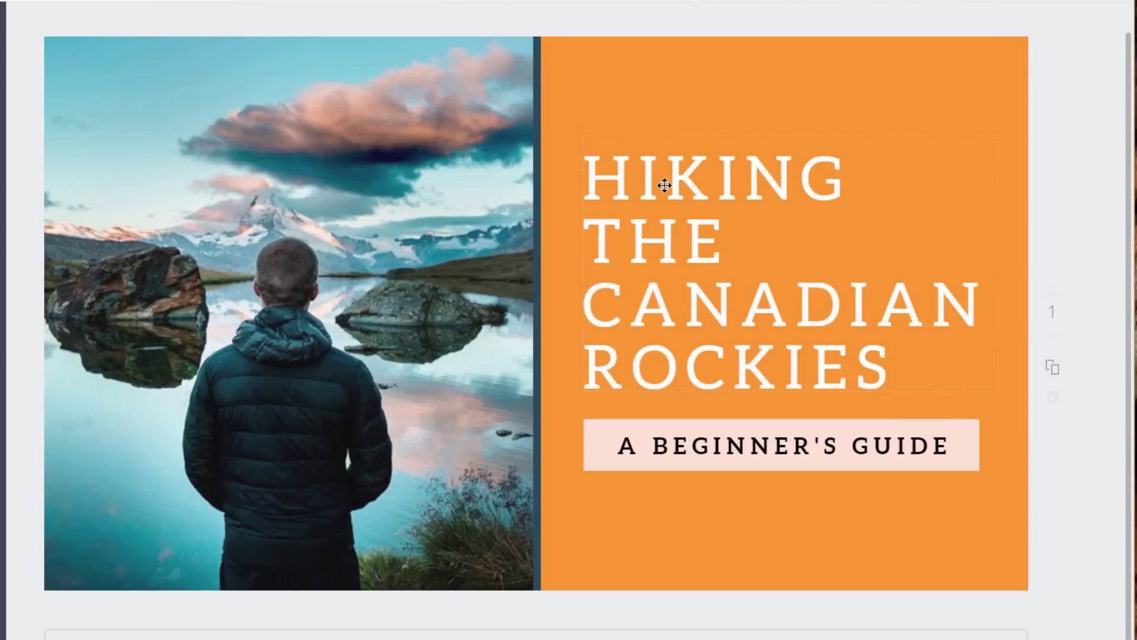
double_click(665, 186)
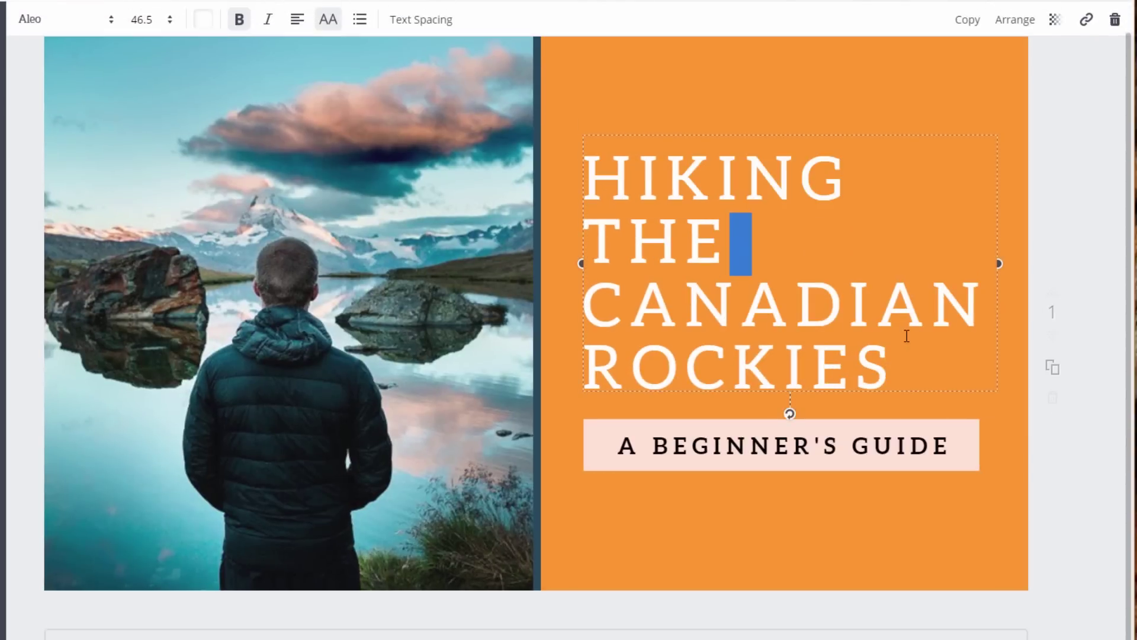
Clear the title, set its font to Alfa Slab One, and type HOW TO TRAVEL ON A BUDGET
triple_click(590, 174)
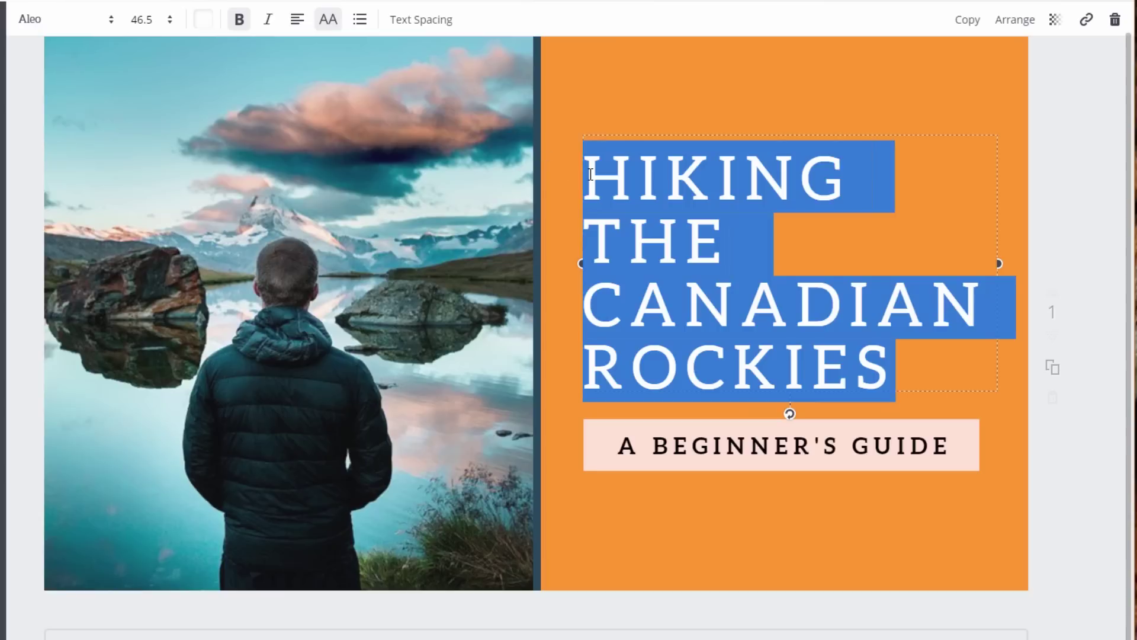
key(BackSpace)
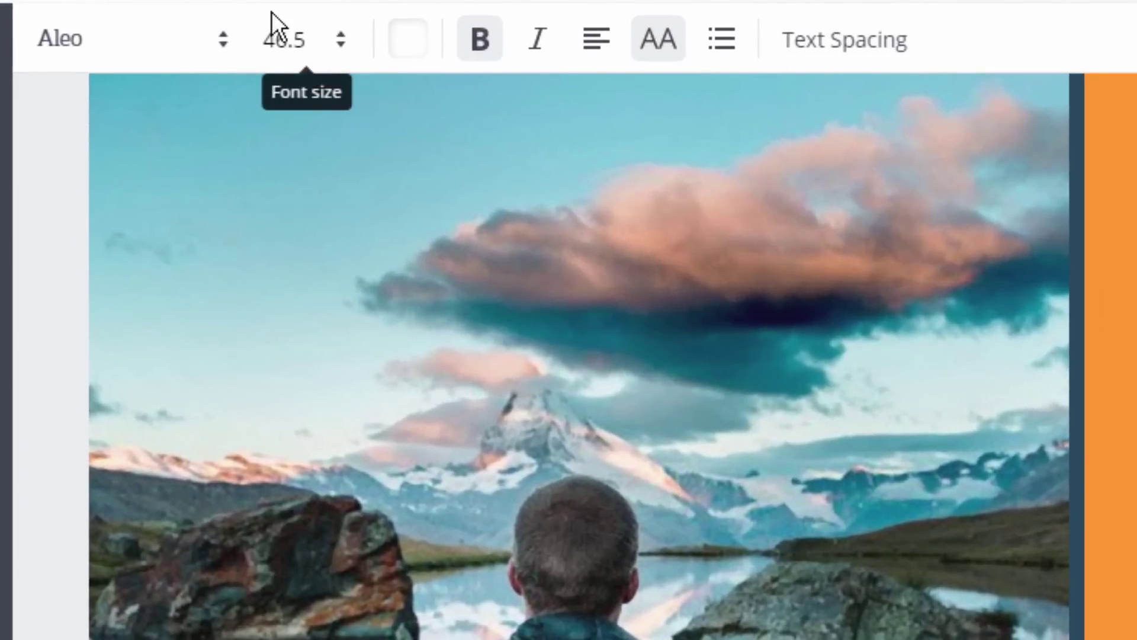
click(223, 54)
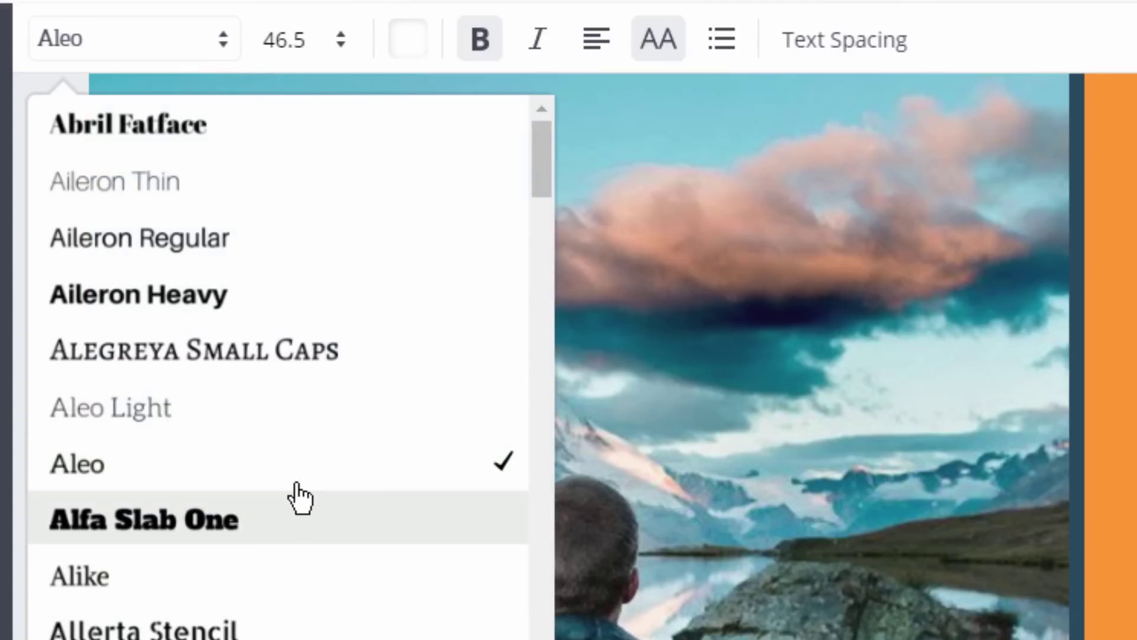
click(243, 524)
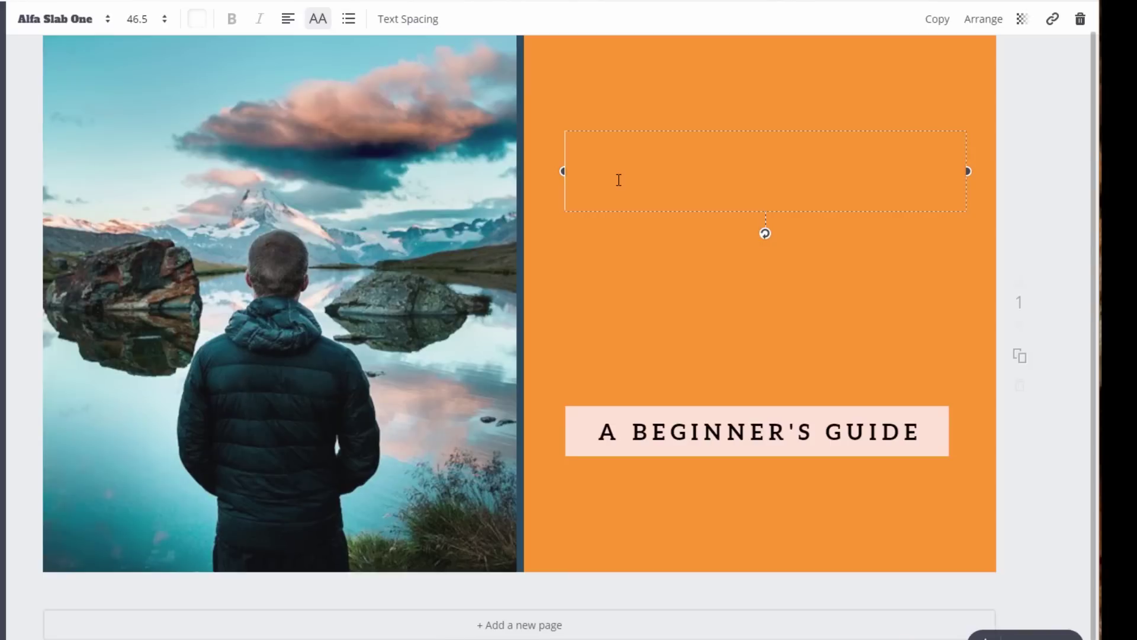
text(A)
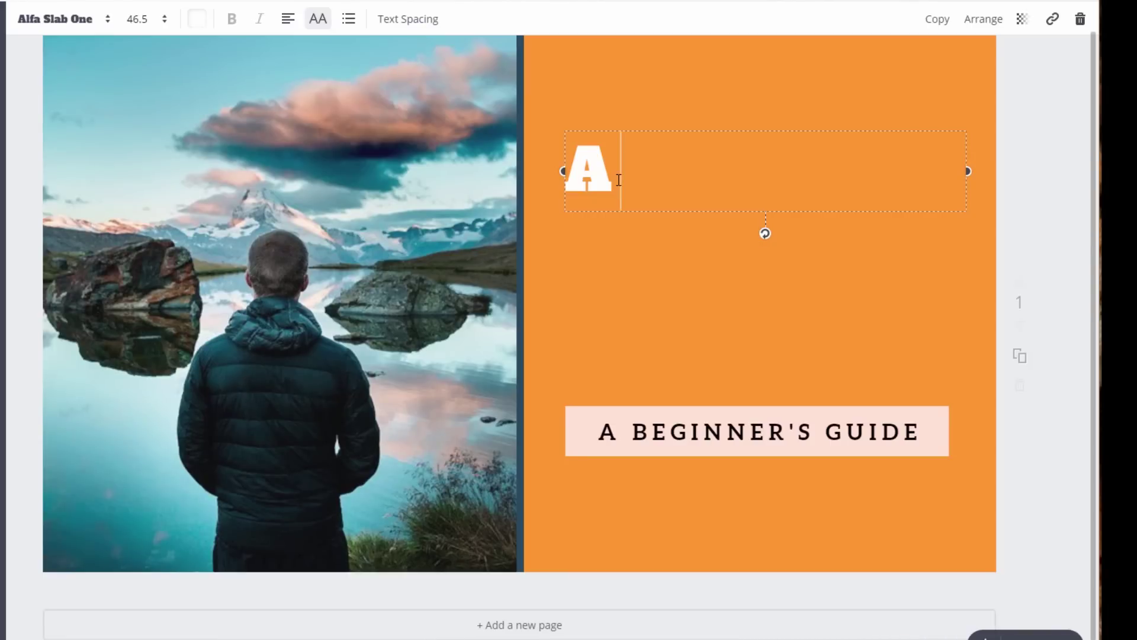
key(BackSpace)
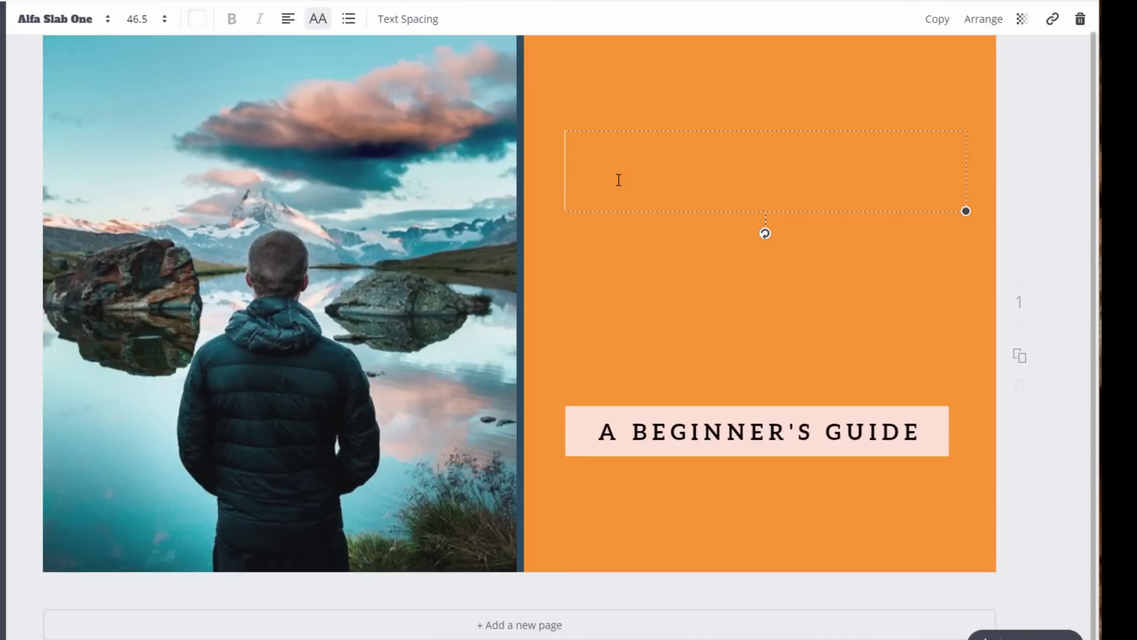
text(HOW TO TRAVEL )
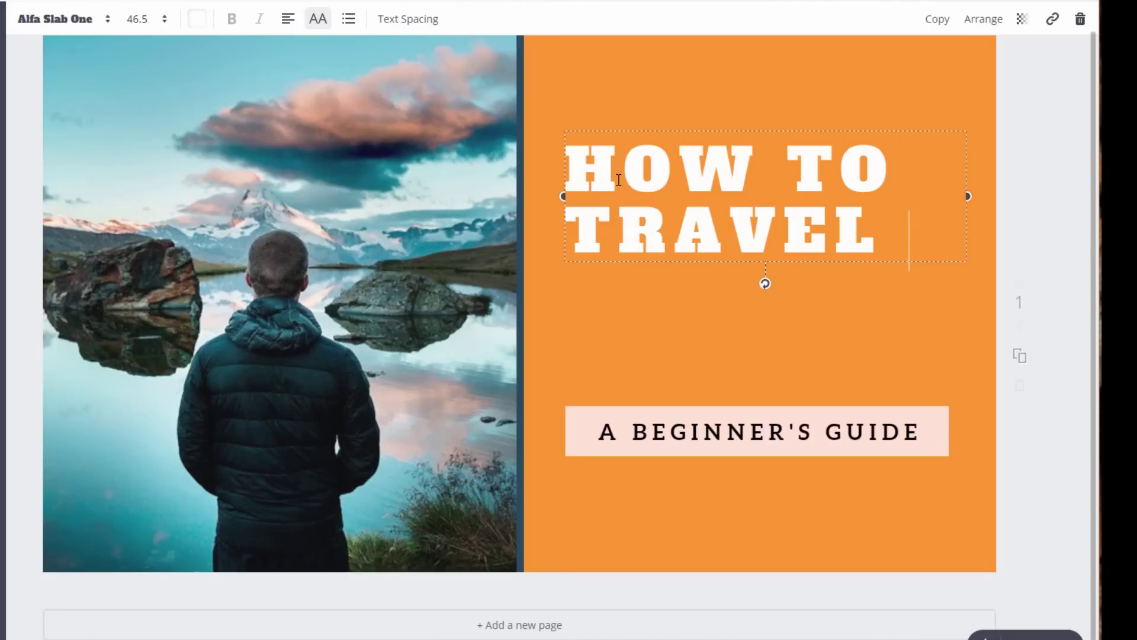
text(ON A BUDGET)
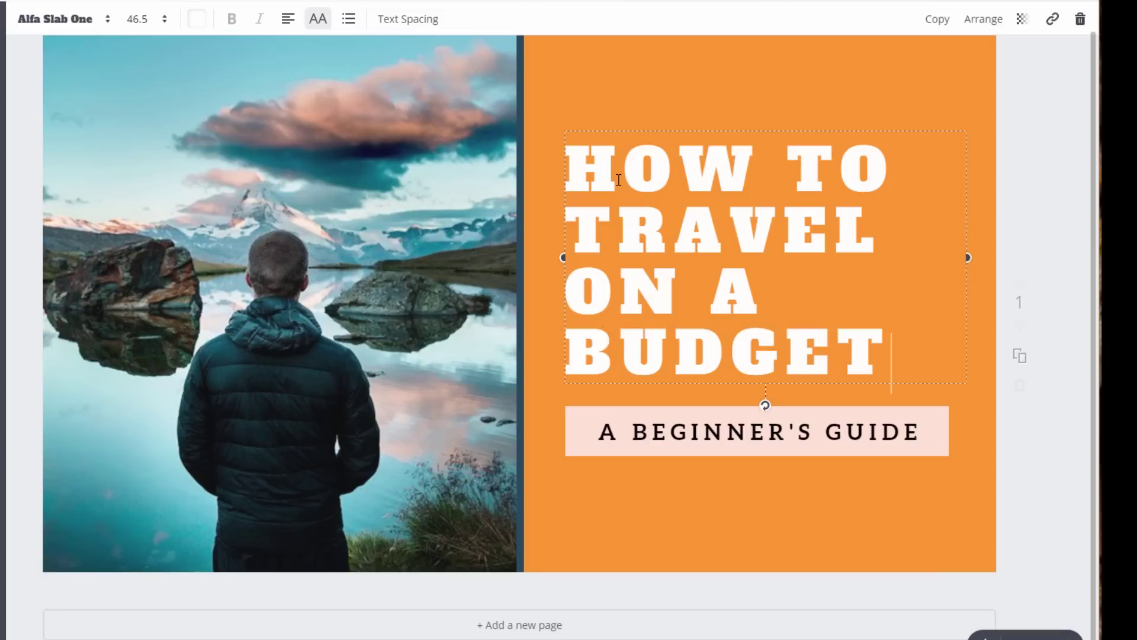
Change the A BEGINNER'S GUIDE subtitle box background from pale pink to white
click(626, 426)
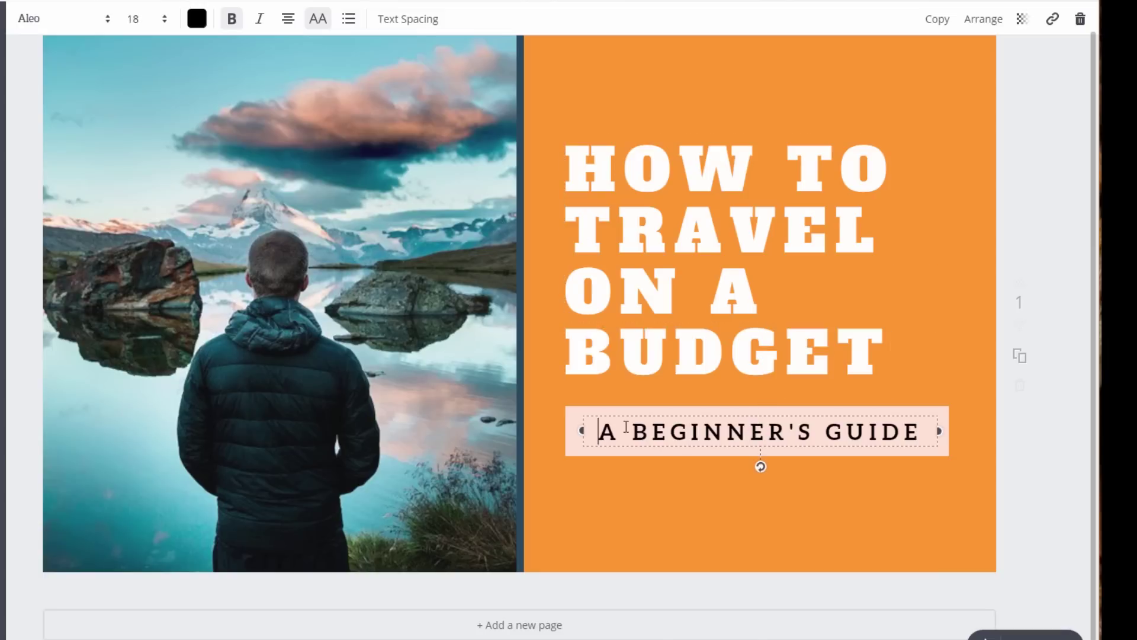
click(573, 449)
click(22, 18)
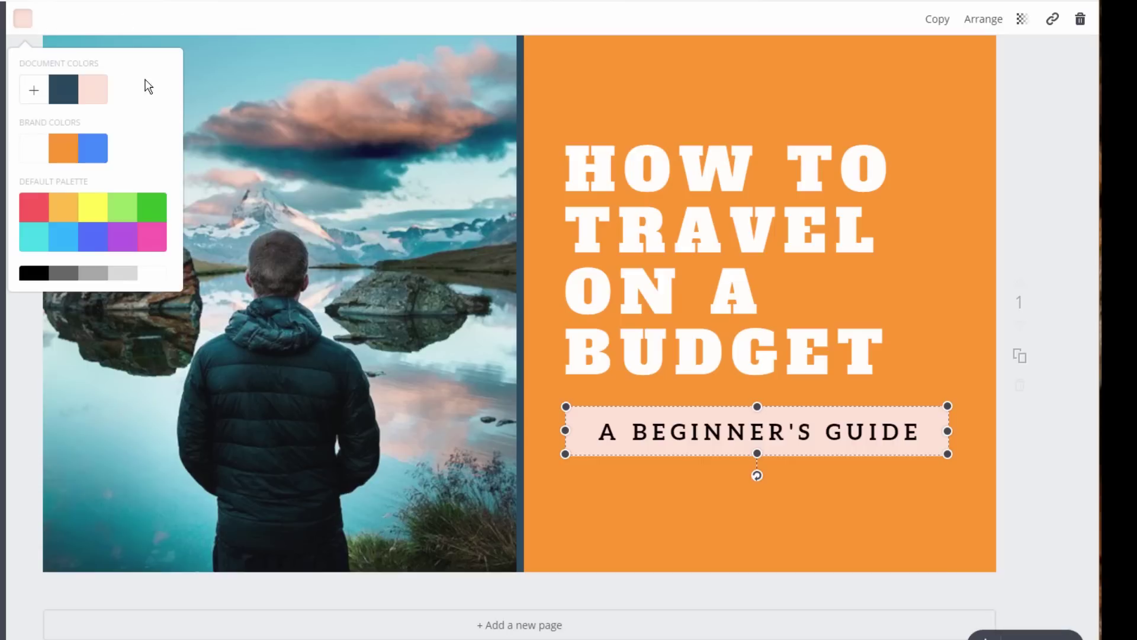
click(100, 148)
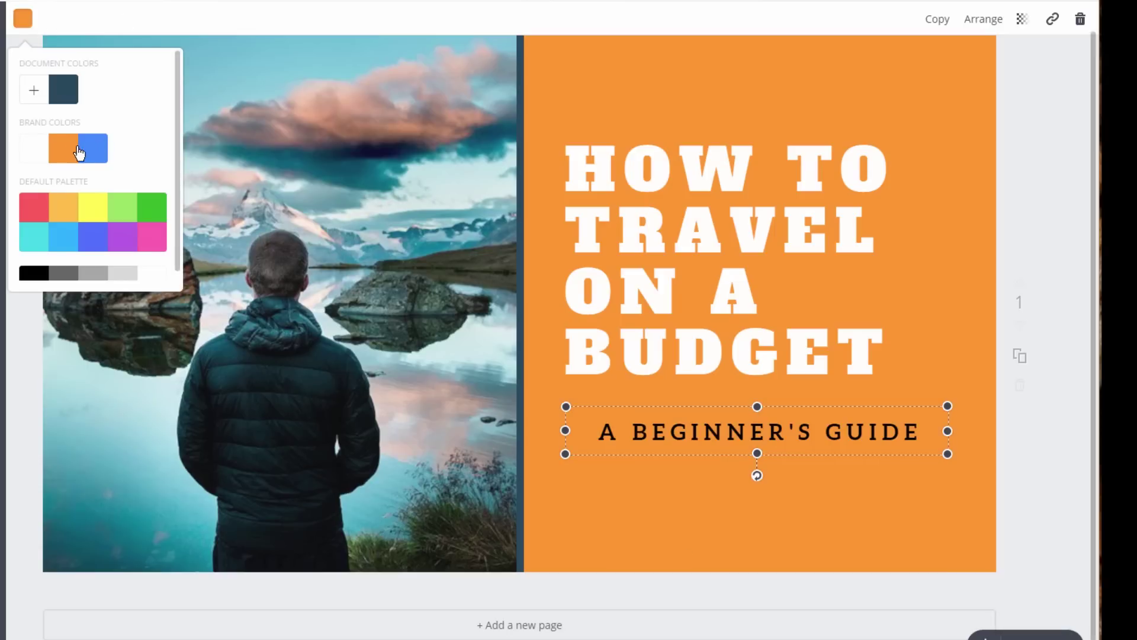
click(24, 159)
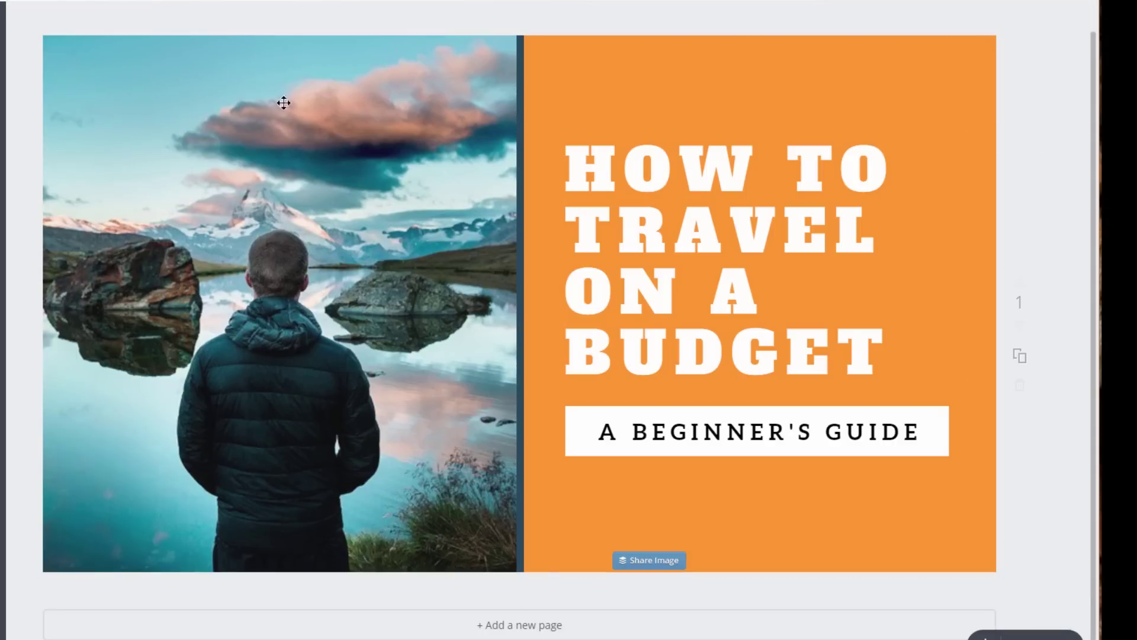
Select the photo, search for travel images, then switch back to the uploaded images library
click(212, 120)
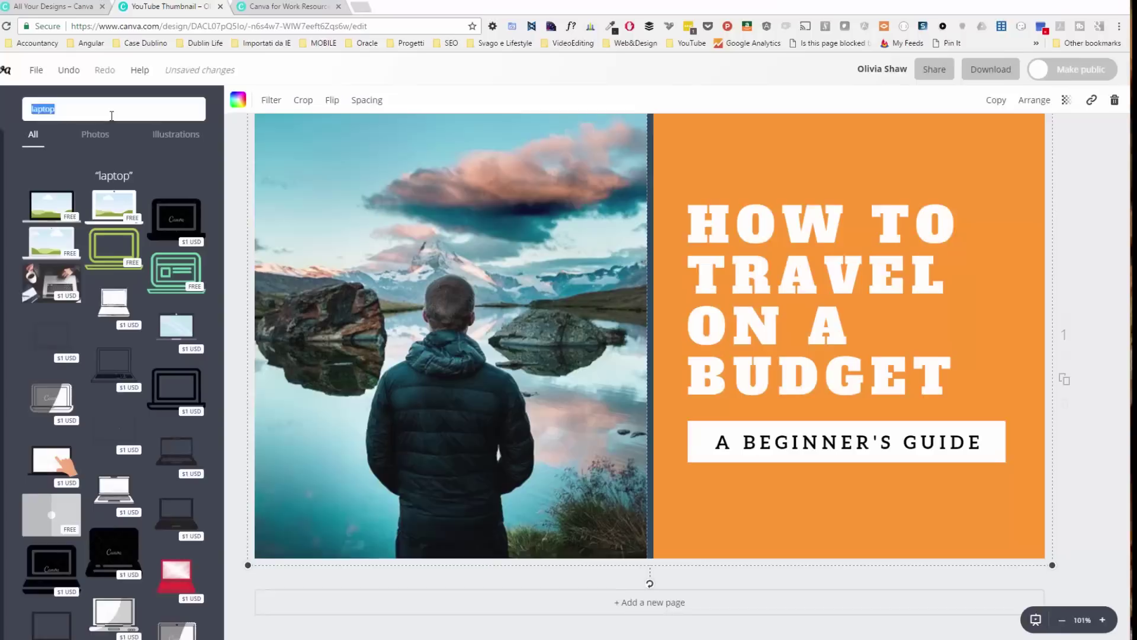
text(images)
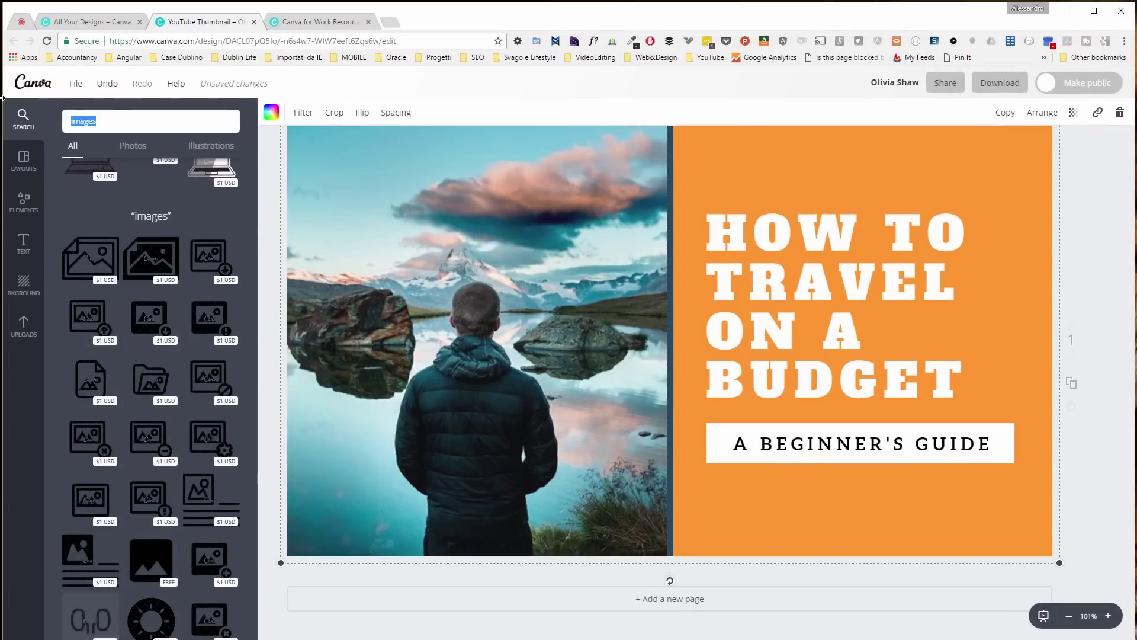
click(24, 326)
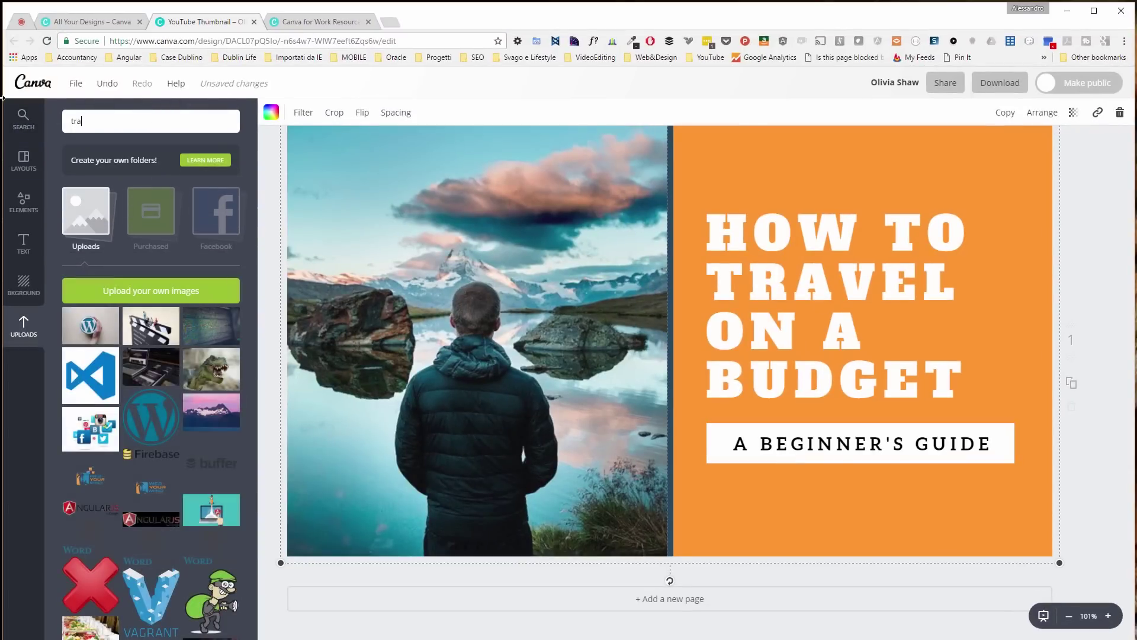
text(travel)
key(Return)
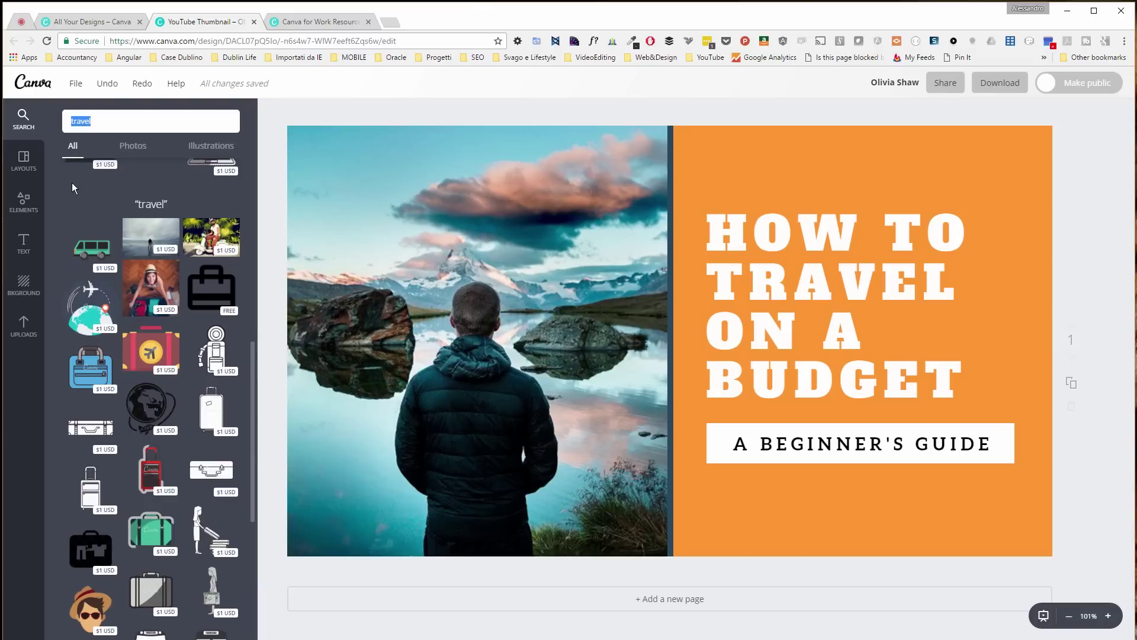
click(26, 328)
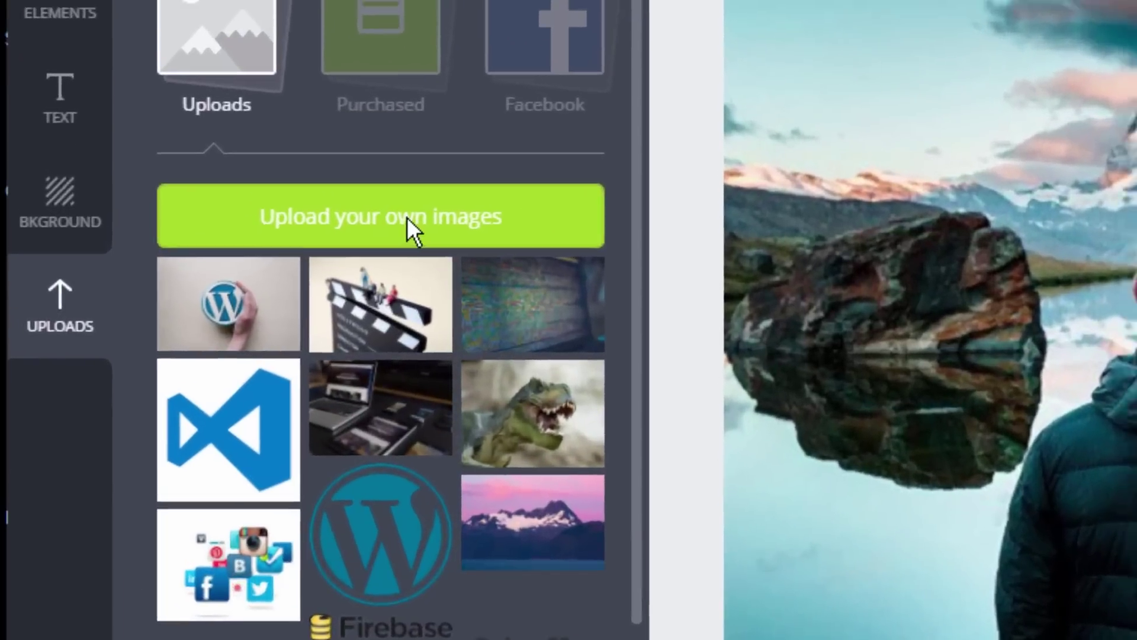
Upload travel.jpg from the Pictures folder into the Canva uploads library
click(407, 217)
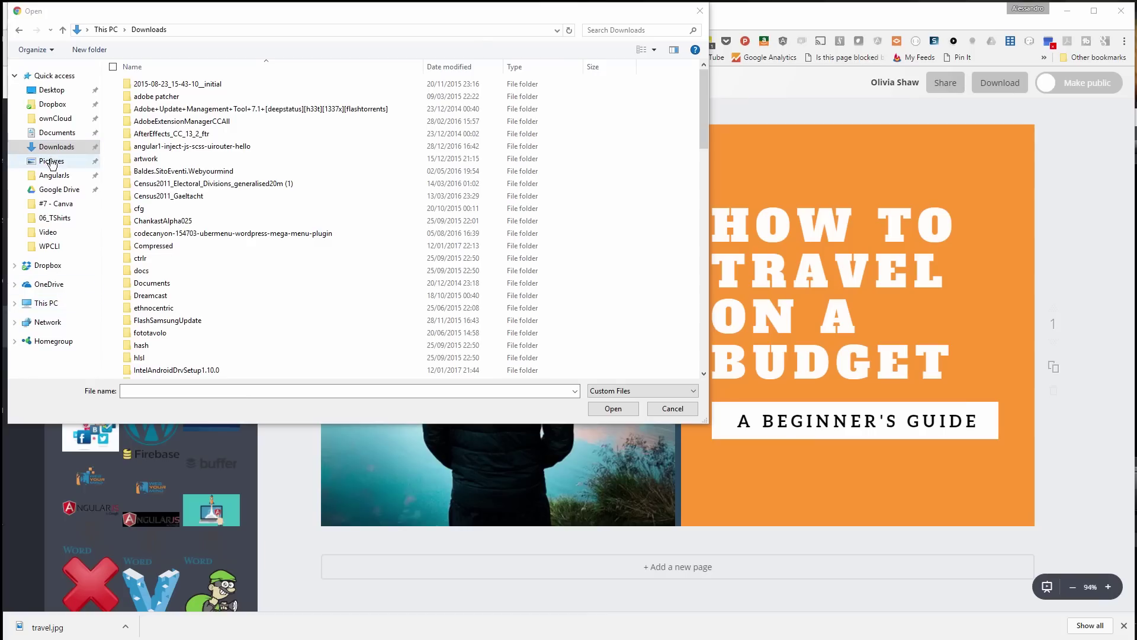
click(52, 161)
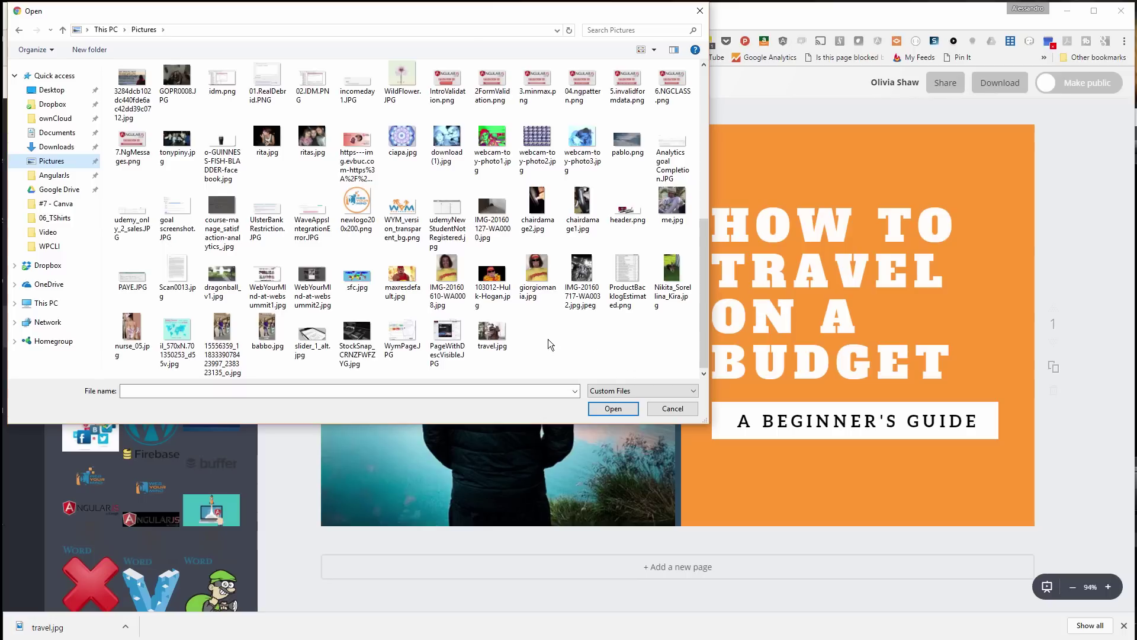
double_click(506, 338)
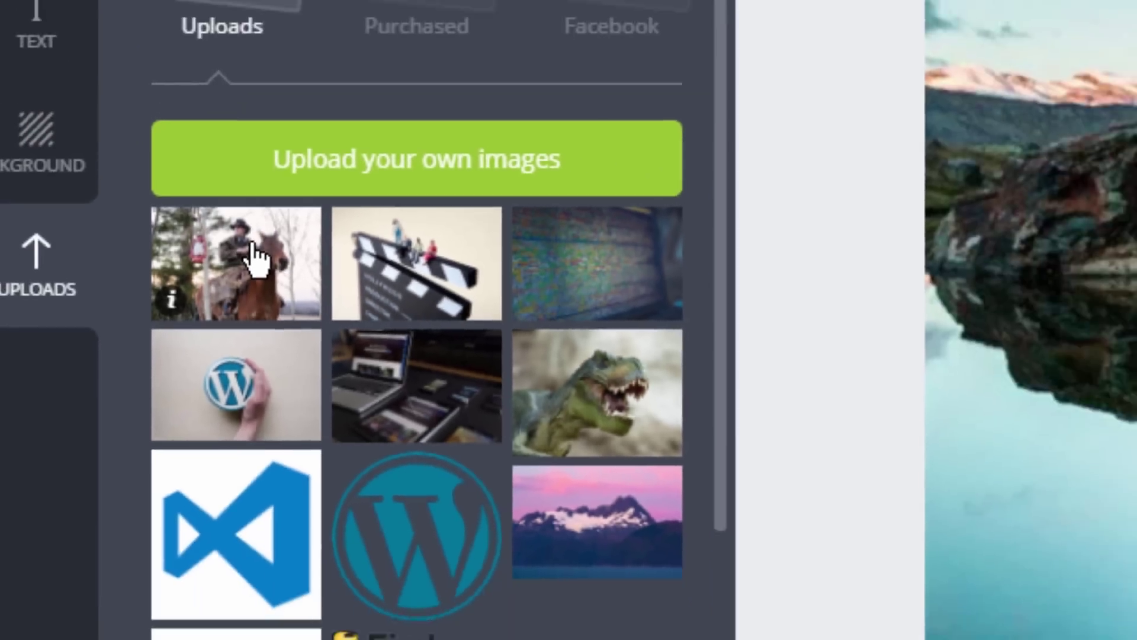
Place the uploaded cowboy photo into the left photo frame, replacing the lake picture
click(254, 257)
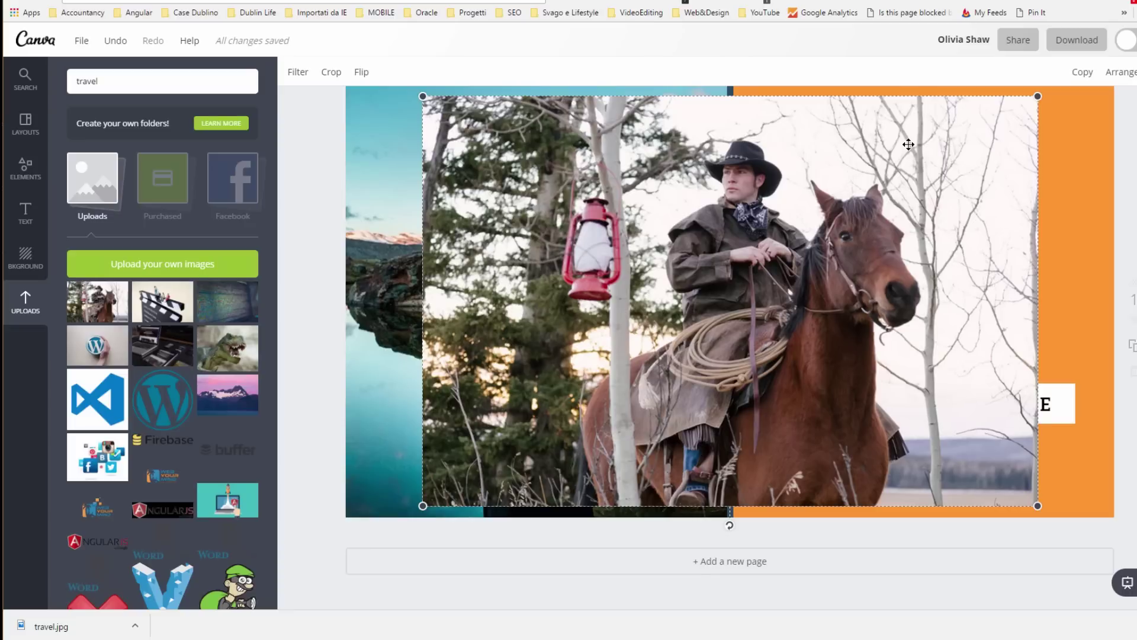
drag(909, 144, 661, 154)
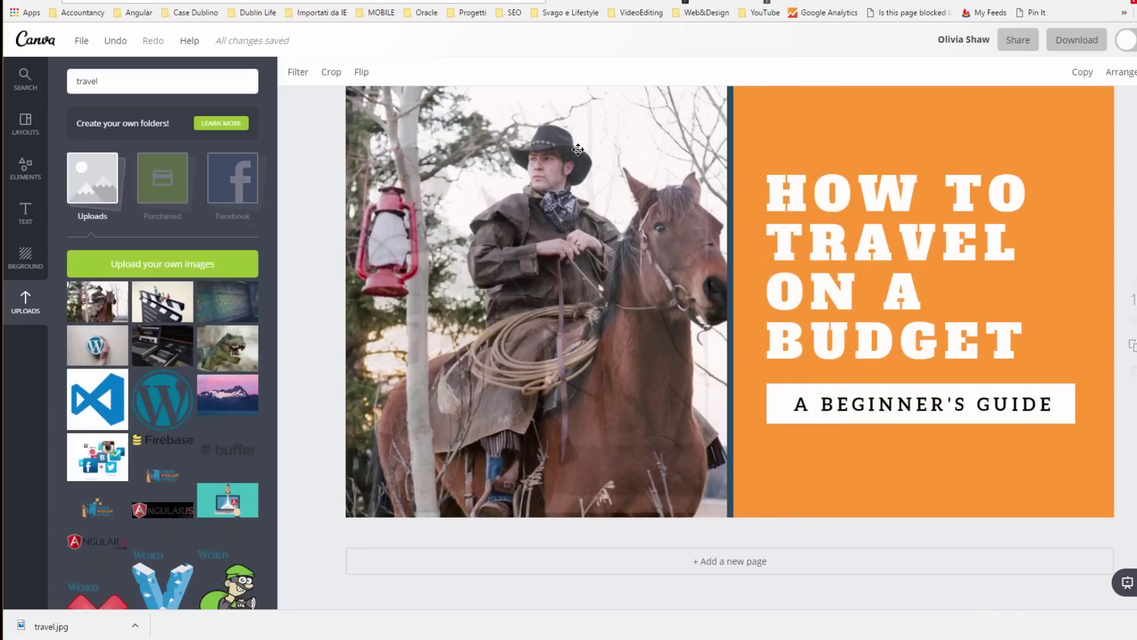
drag(594, 145, 1036, 162)
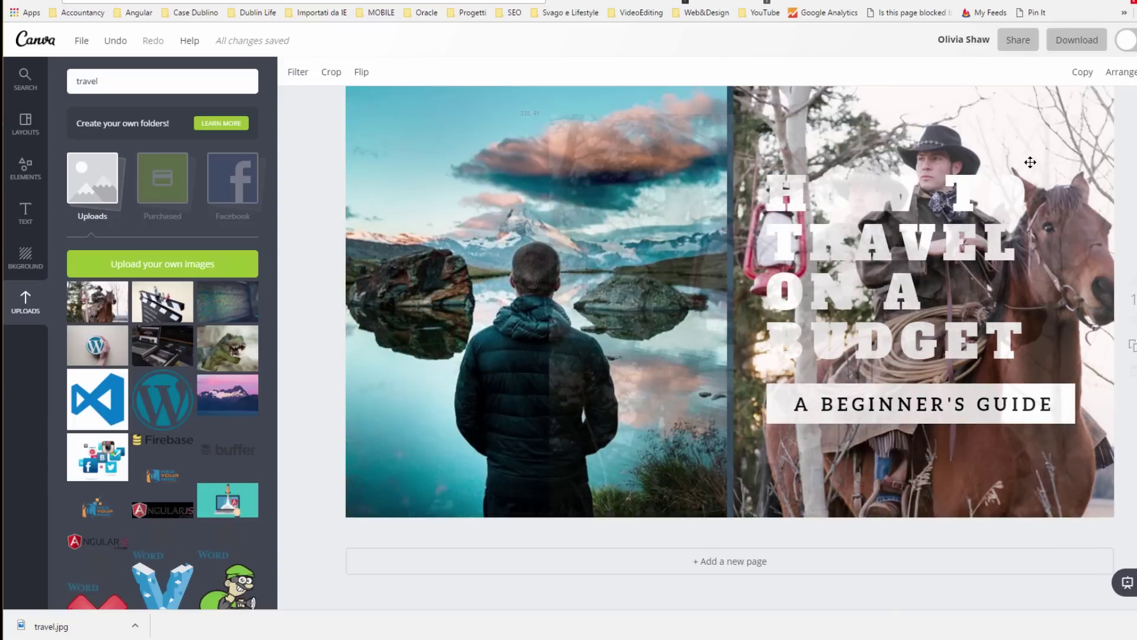
drag(1030, 162, 982, 142)
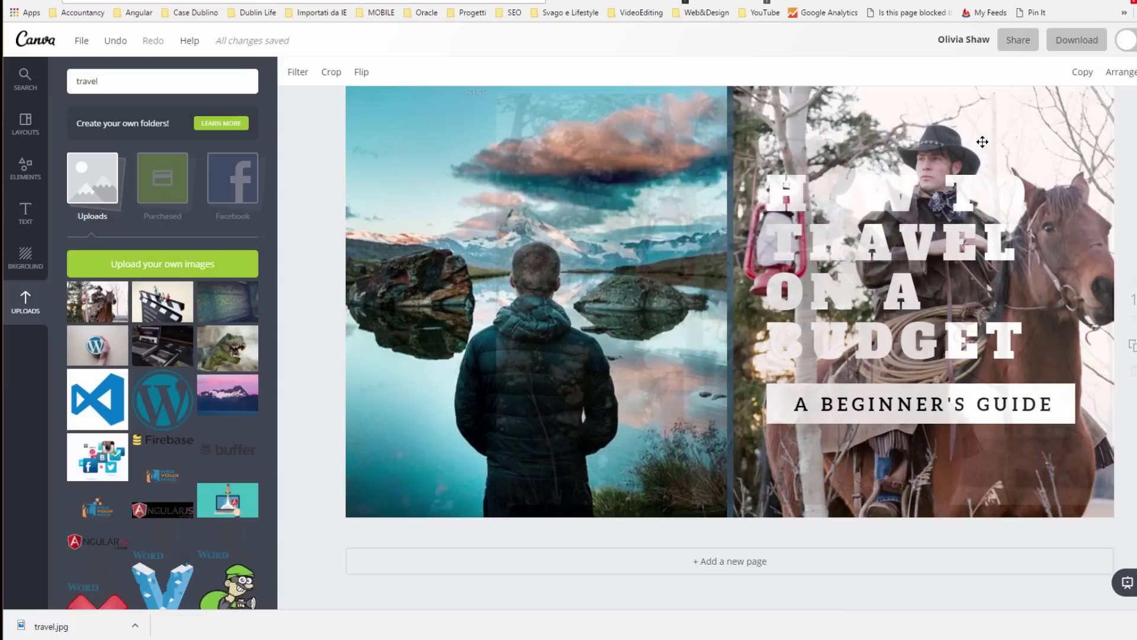
drag(983, 141, 615, 157)
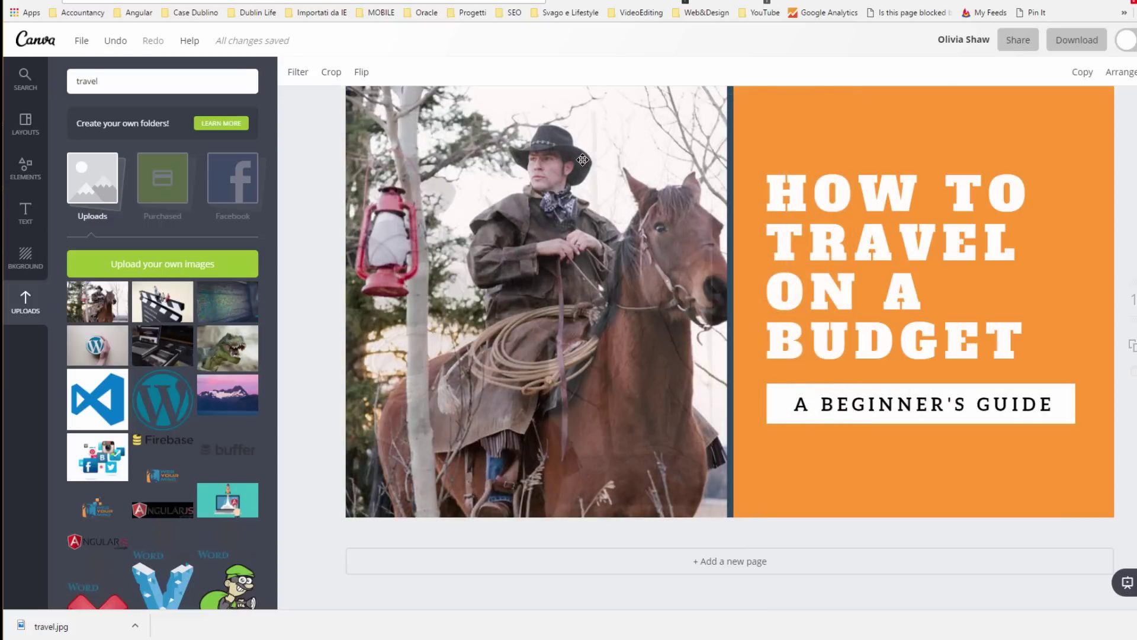
key(ctrl+z)
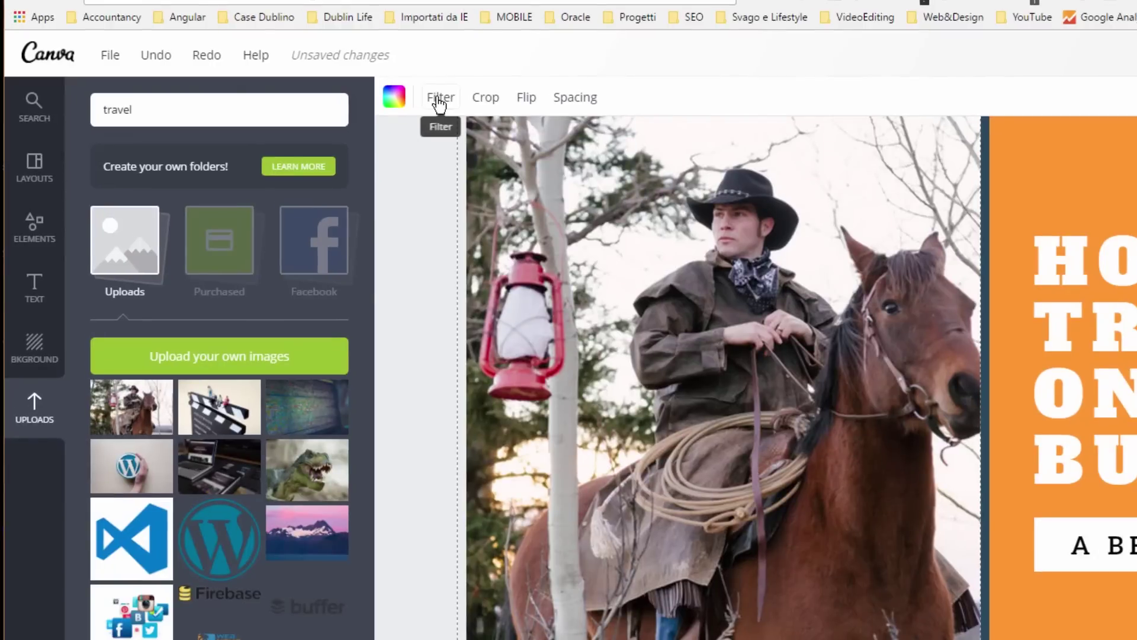
Try the DRAMA and EDGE filter presets on the cowboy photo
click(437, 99)
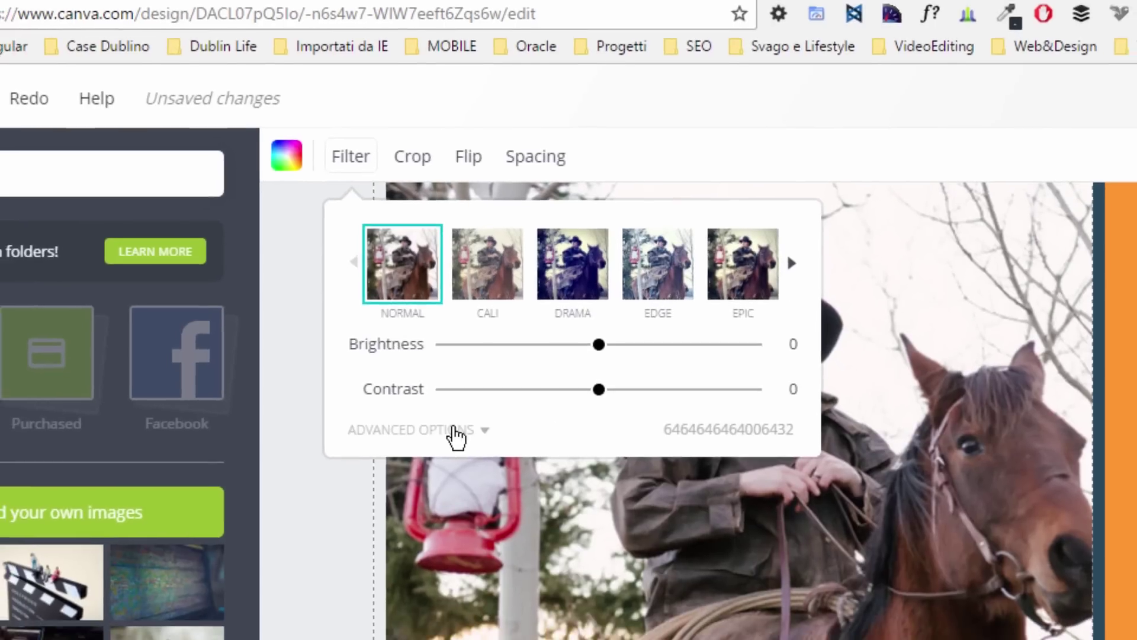
click(456, 432)
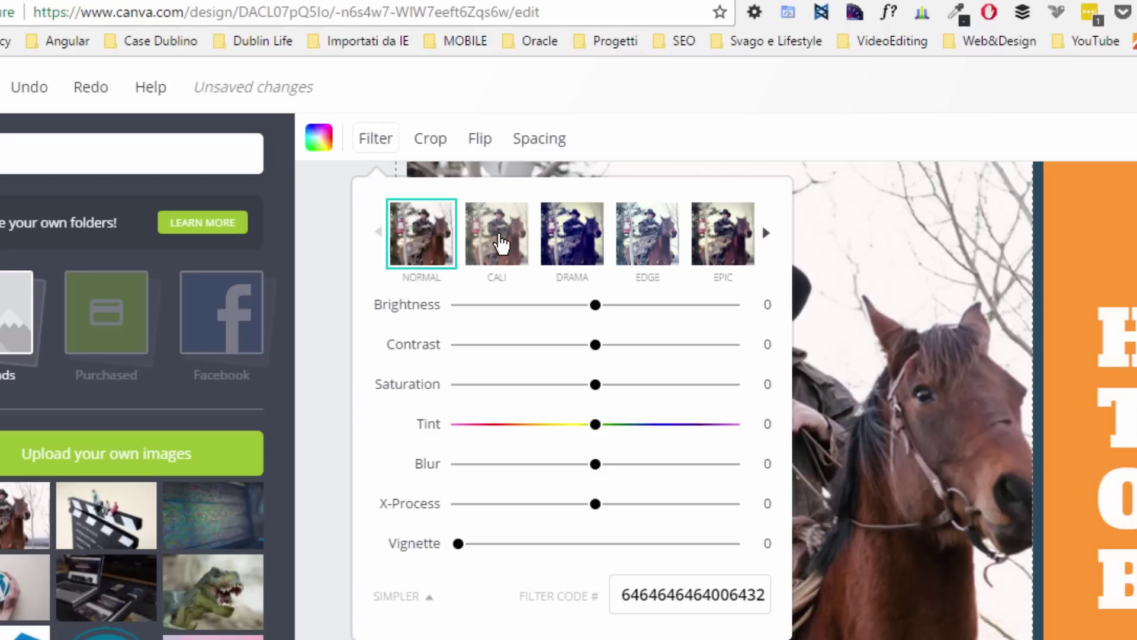
click(564, 239)
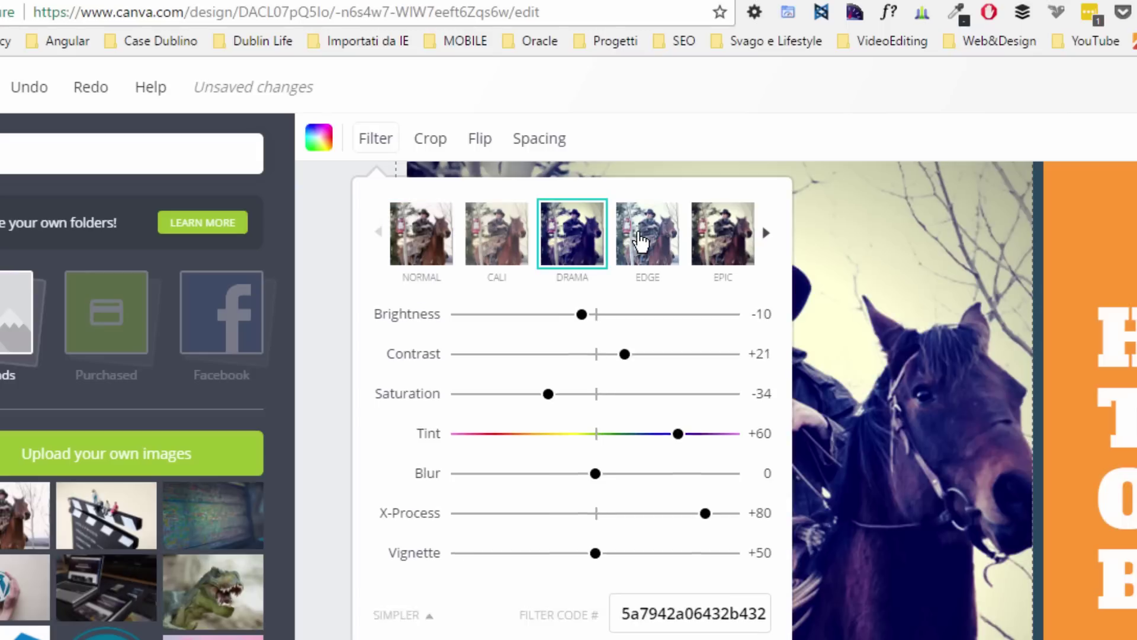
click(654, 242)
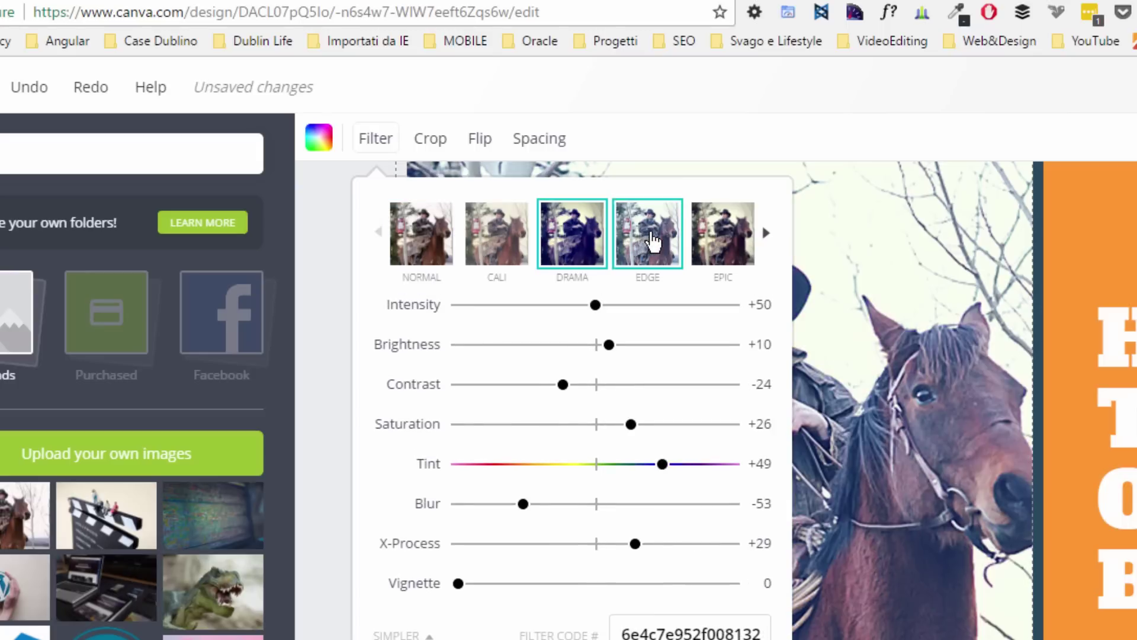
click(860, 146)
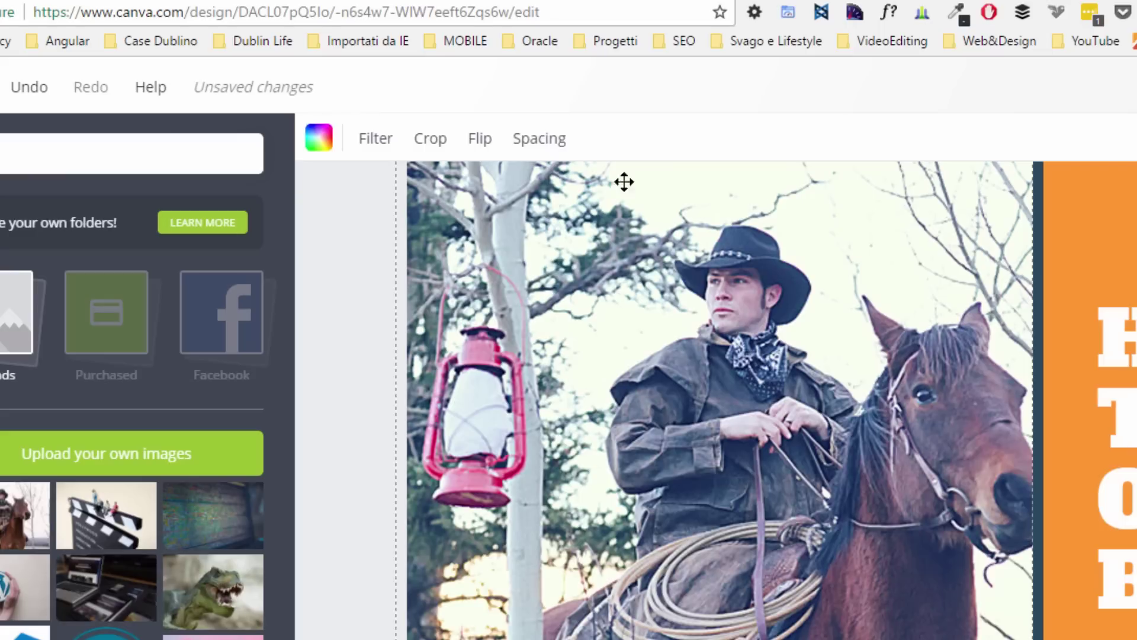
Apply the CALI filter, then another preset from further along the filter list
click(367, 141)
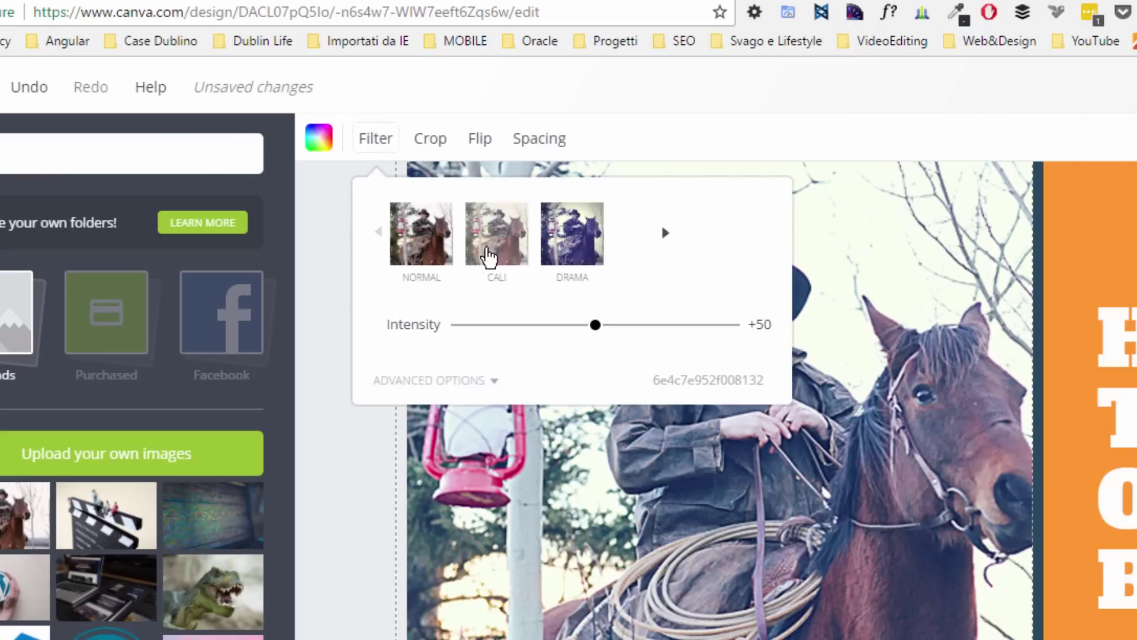
click(490, 251)
key(Right)
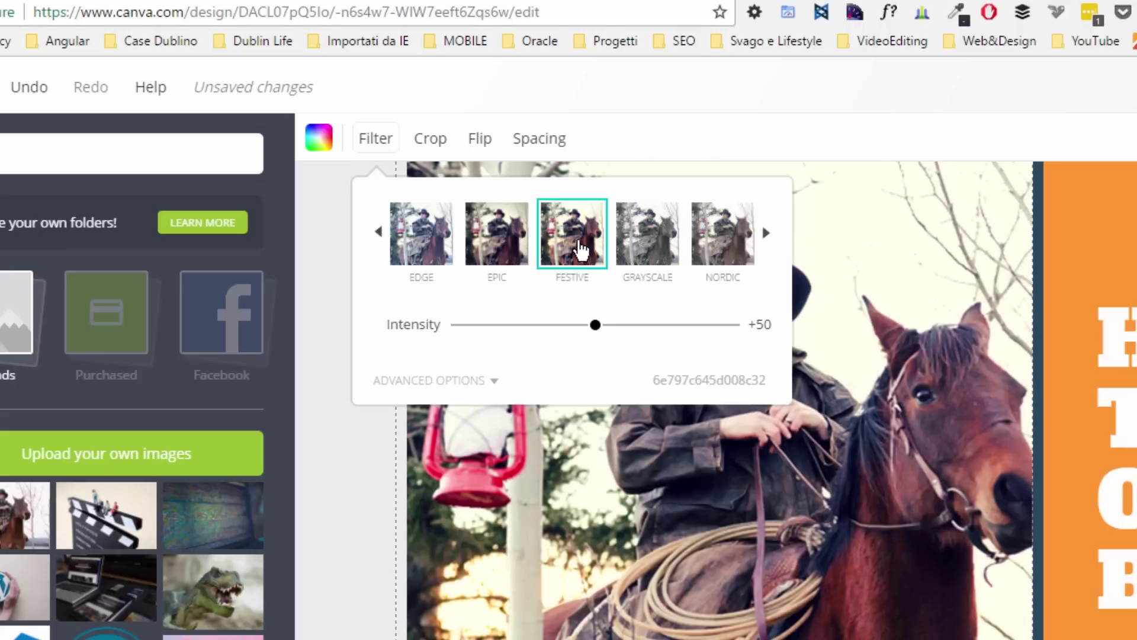
click(933, 135)
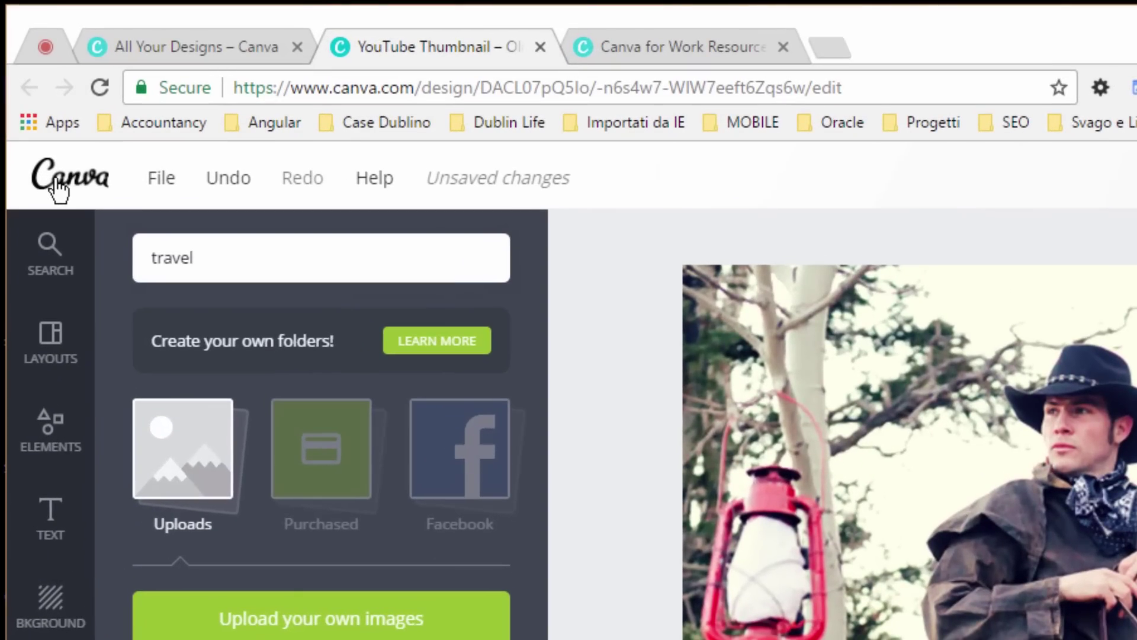
Leave the current design and browse all design types on the home page
click(59, 189)
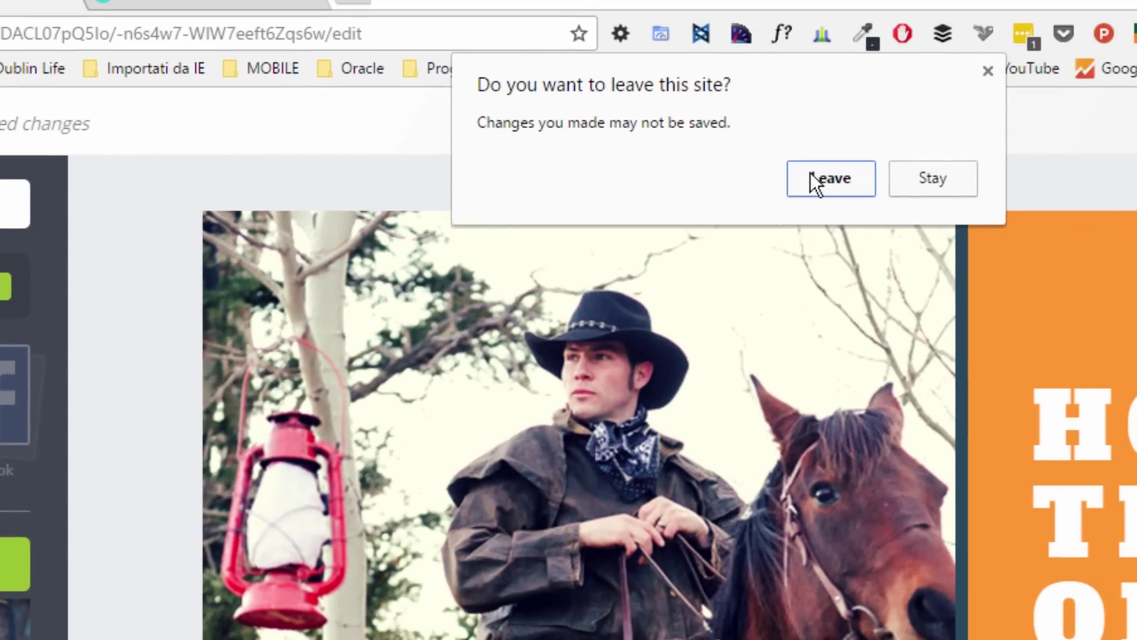
click(1125, 234)
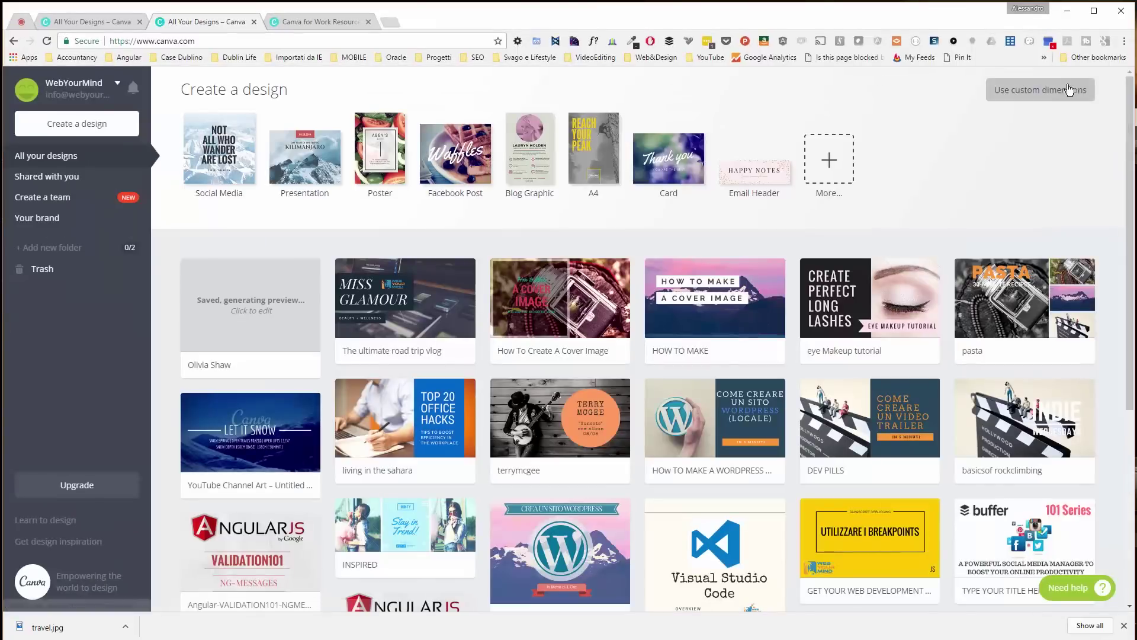
click(829, 159)
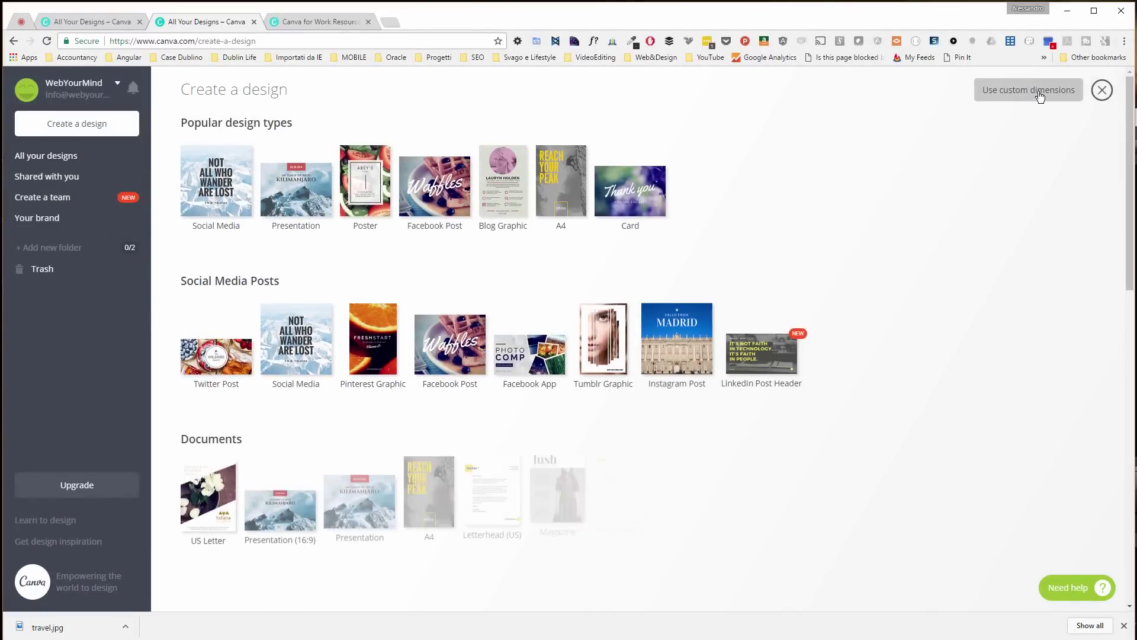
scroll(395, 405, down, 4)
scroll(396, 406, down, 6)
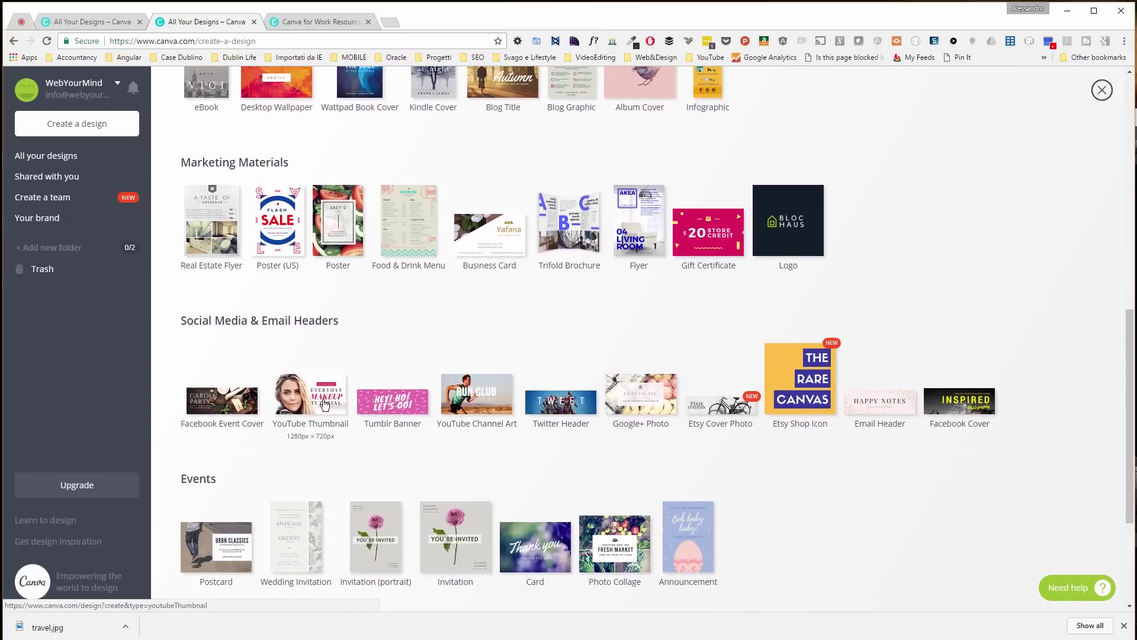
scroll(868, 403, up, 10)
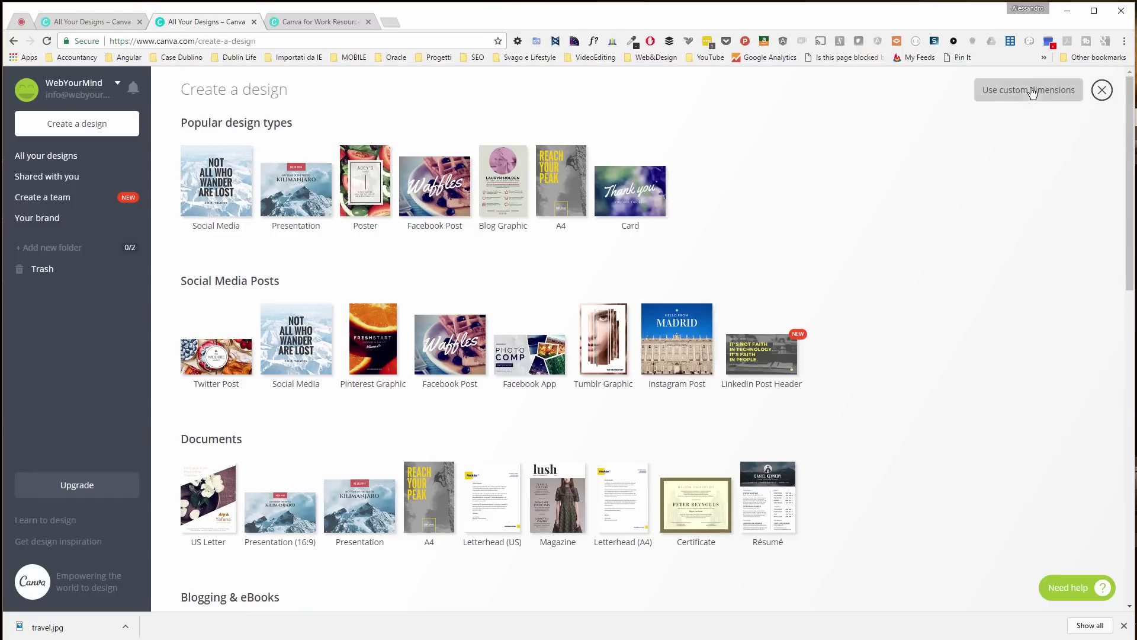
Create a new custom-size design of 1280 × 720 px
click(1031, 92)
text(1280)
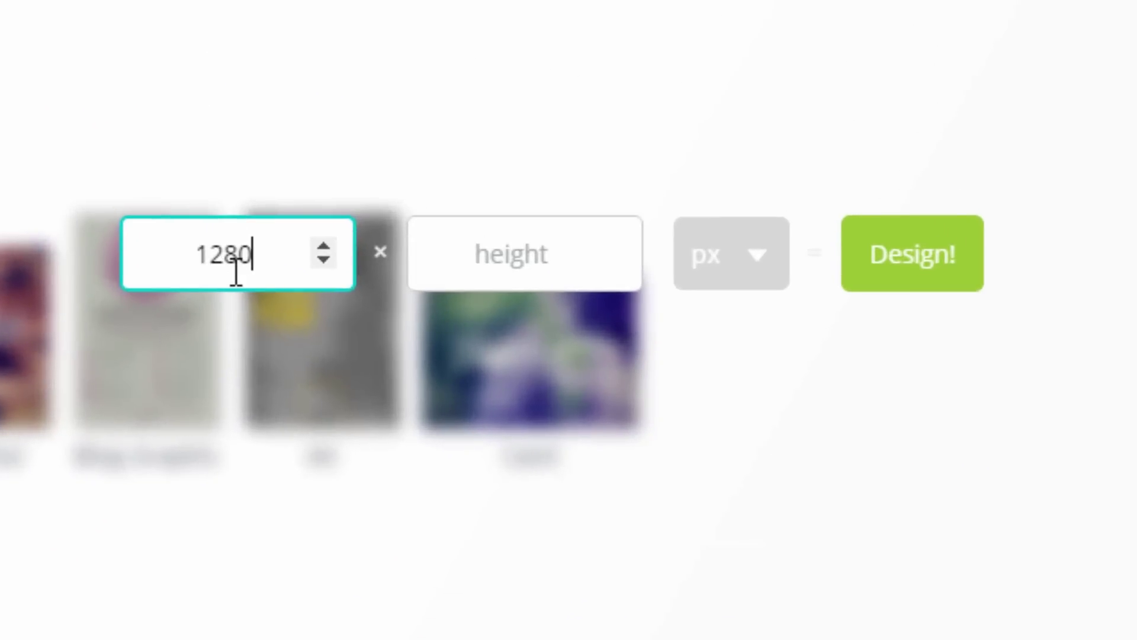
key(Tab)
text(72)
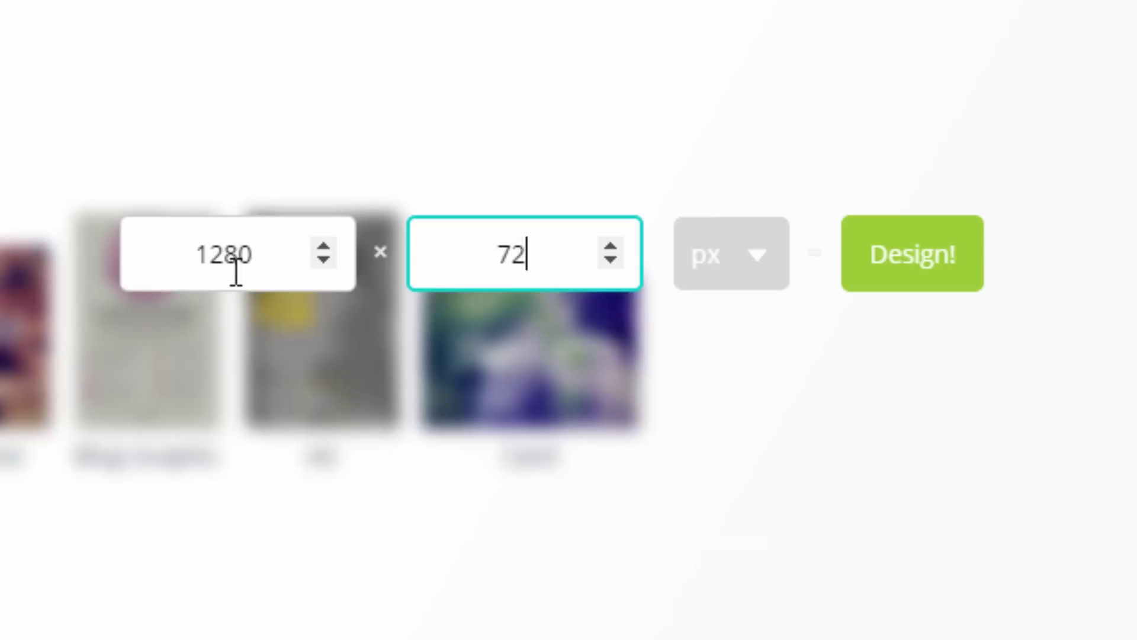
text(0)
click(937, 265)
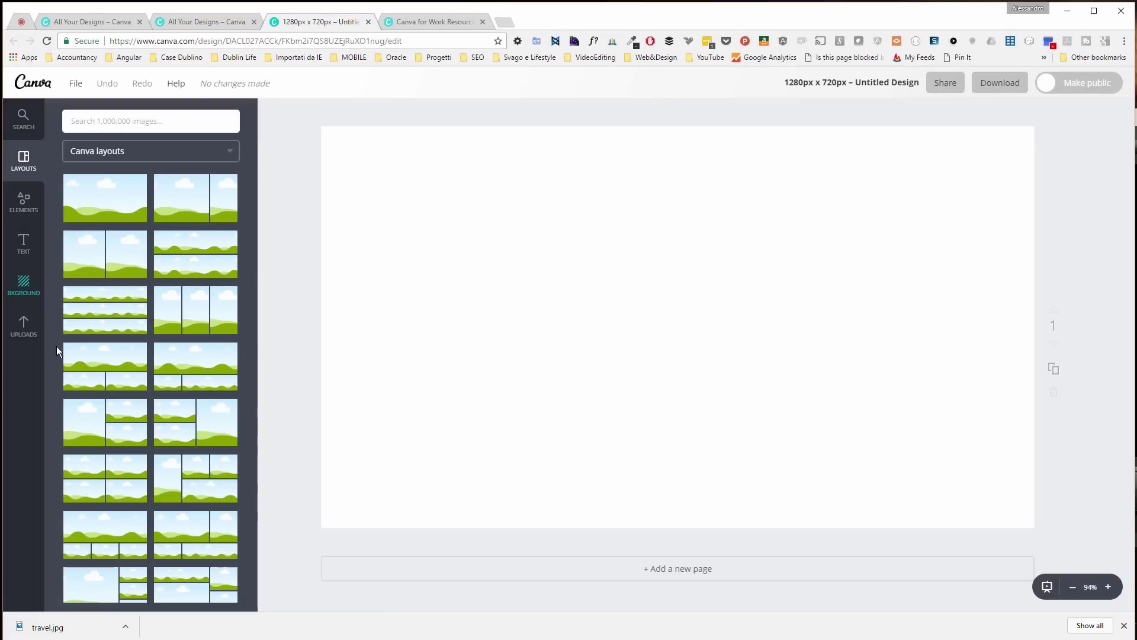
Apply the two-row Photo Grid layout with stacked sky-and-hills placeholders to the page
scroll(165, 270, down, 4)
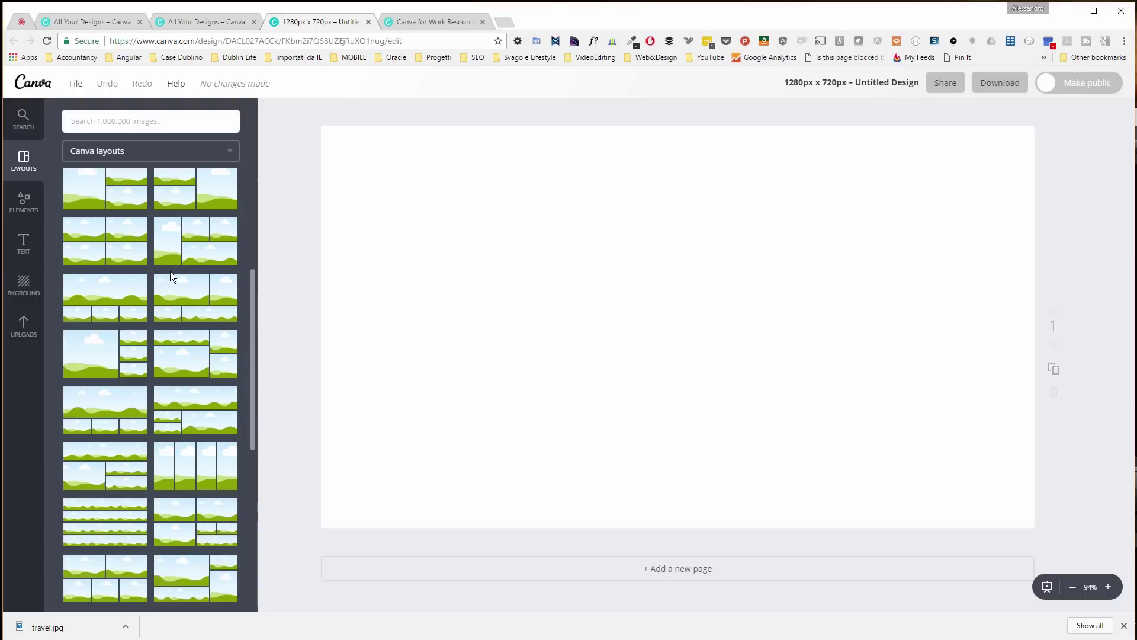
scroll(183, 271, up, 4)
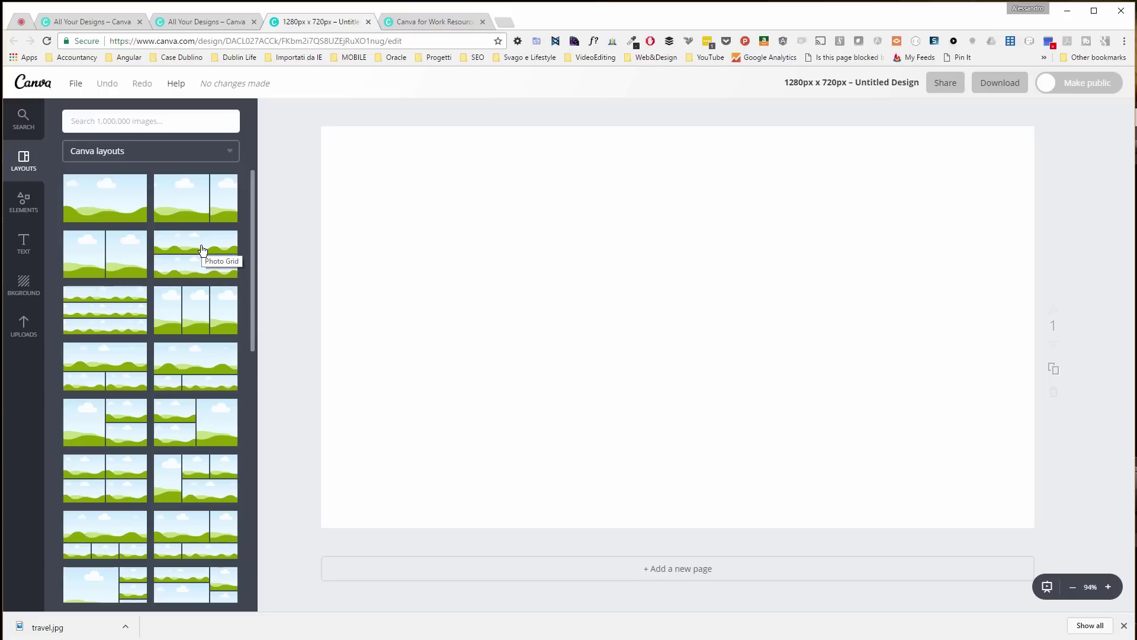
drag(202, 248, 614, 264)
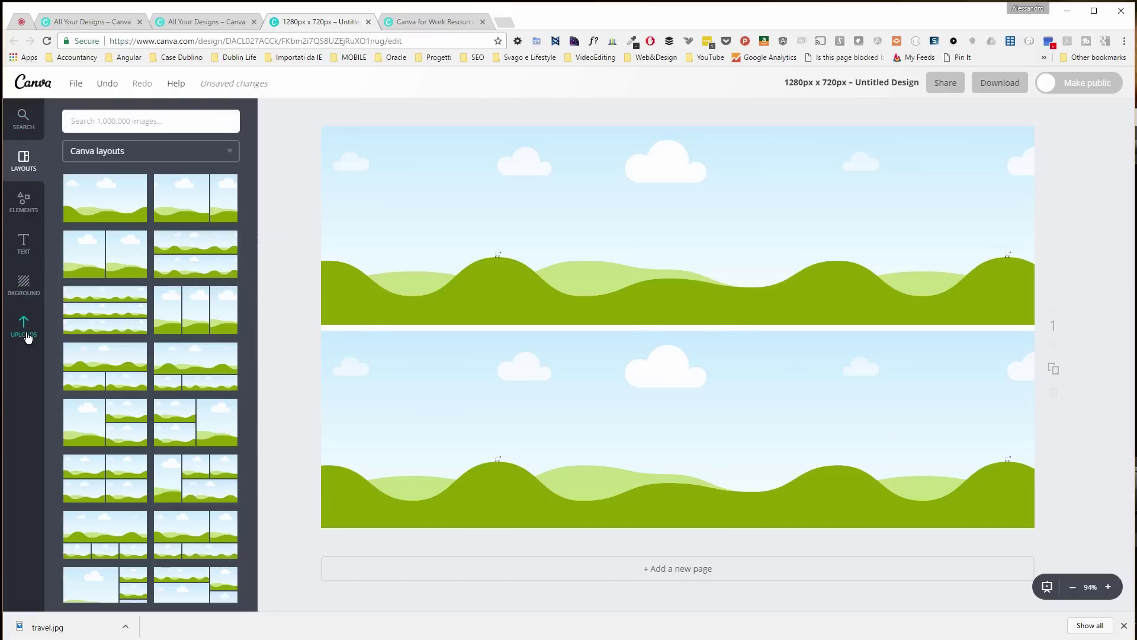
Drop the blurred code photo into the bottom cell and the AngularJS logo into the top cell
click(25, 328)
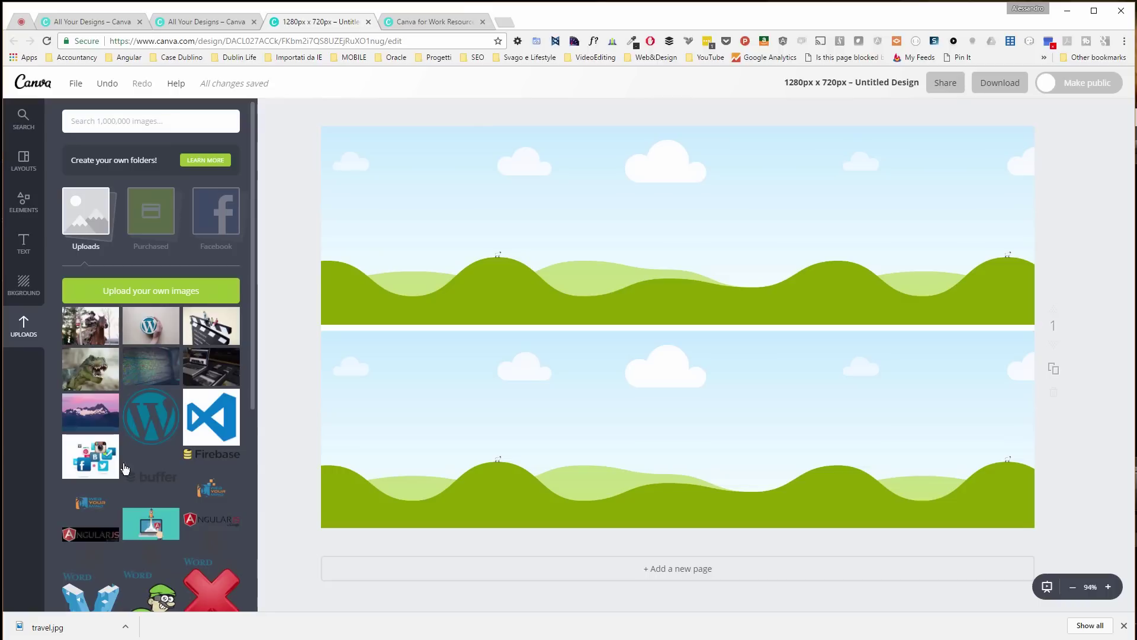
scroll(128, 415, down, 2)
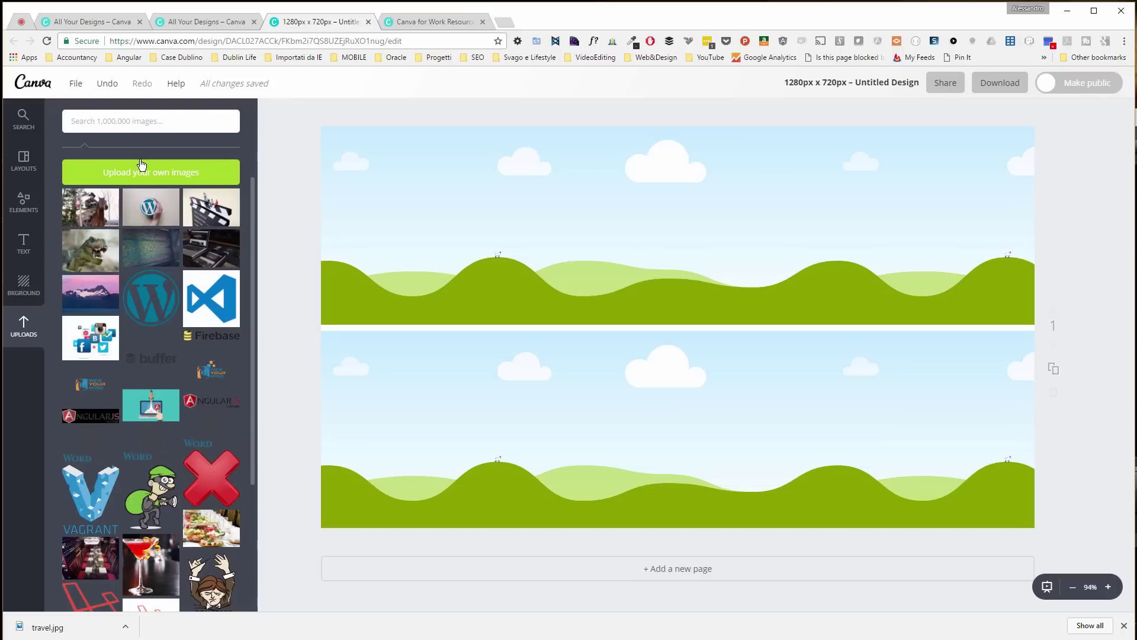
drag(140, 262, 784, 411)
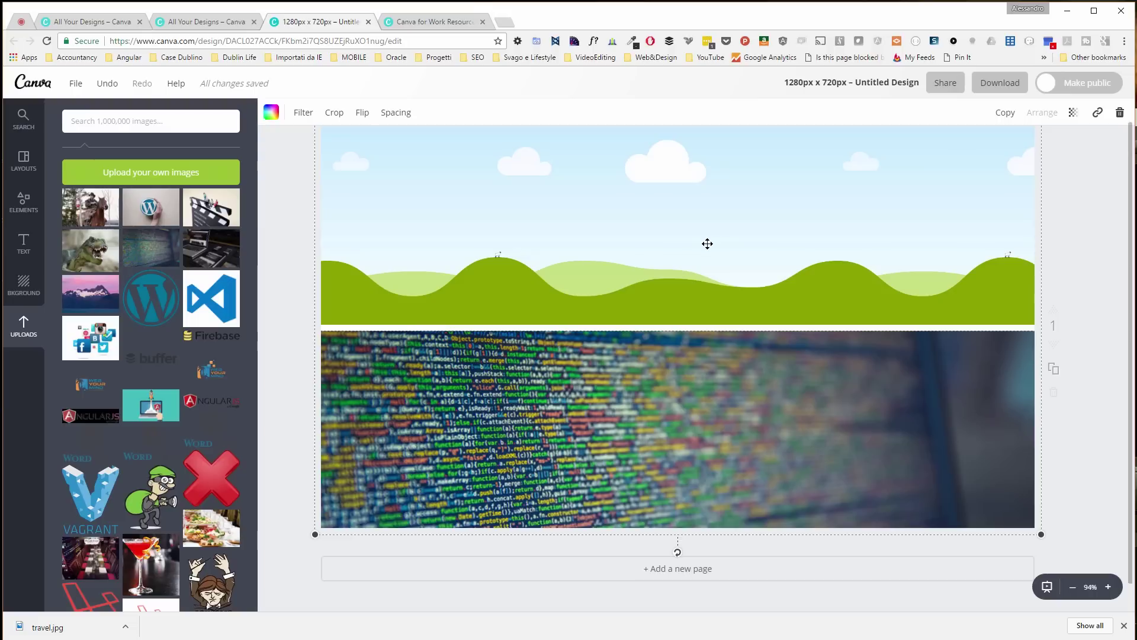
drag(211, 402, 729, 214)
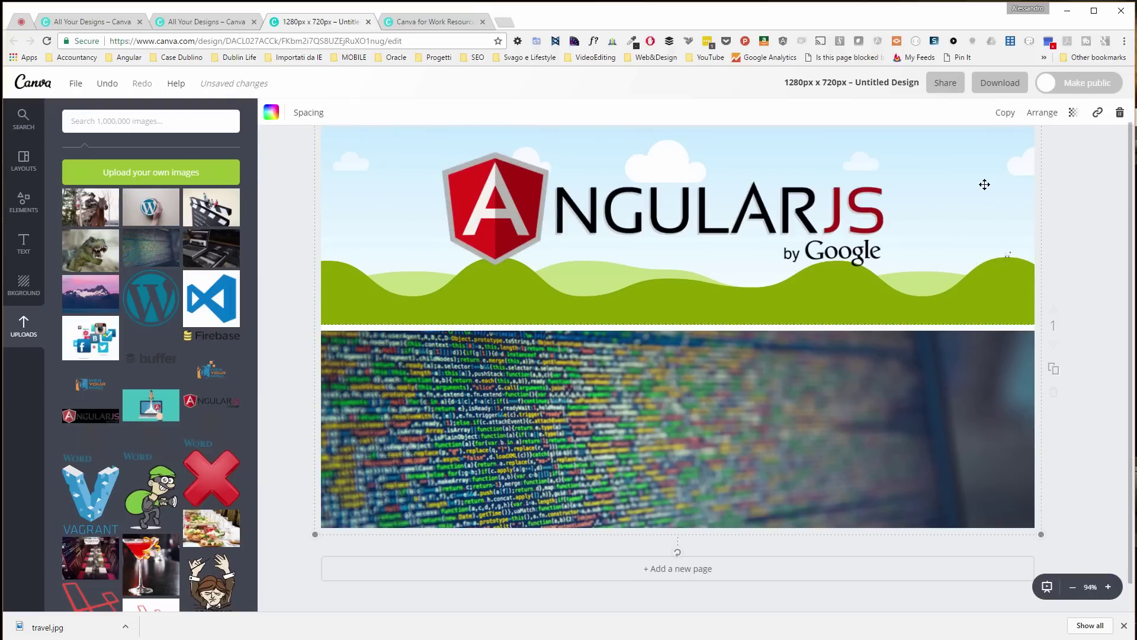
key(ctrl+z)
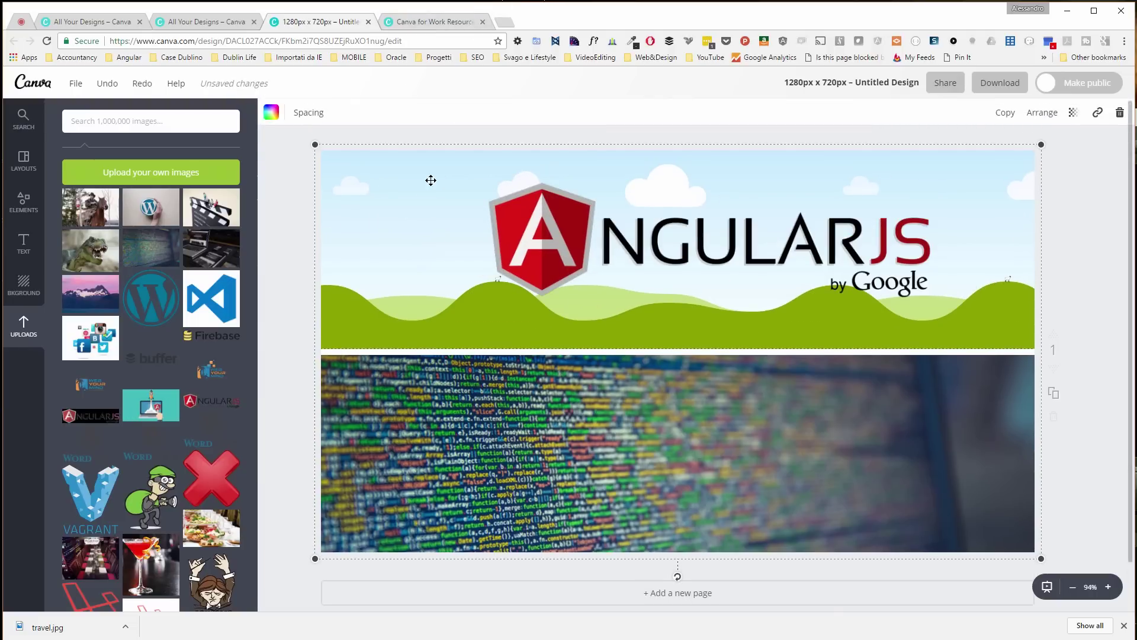
Give the top cell a white background after trying orange, then select the code photo
click(272, 114)
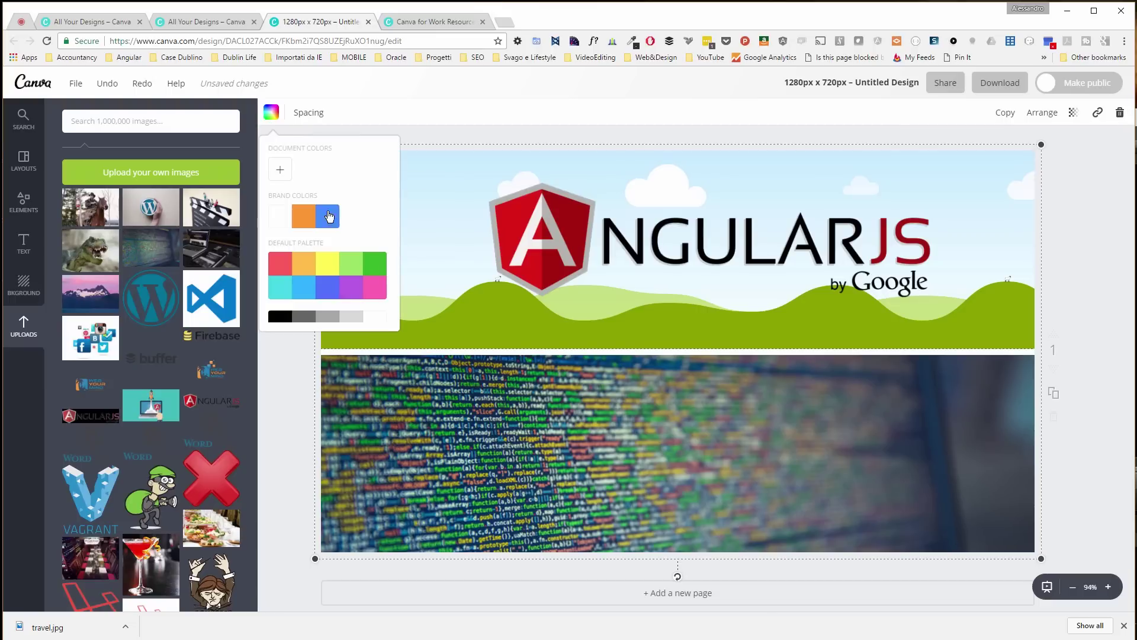
click(312, 228)
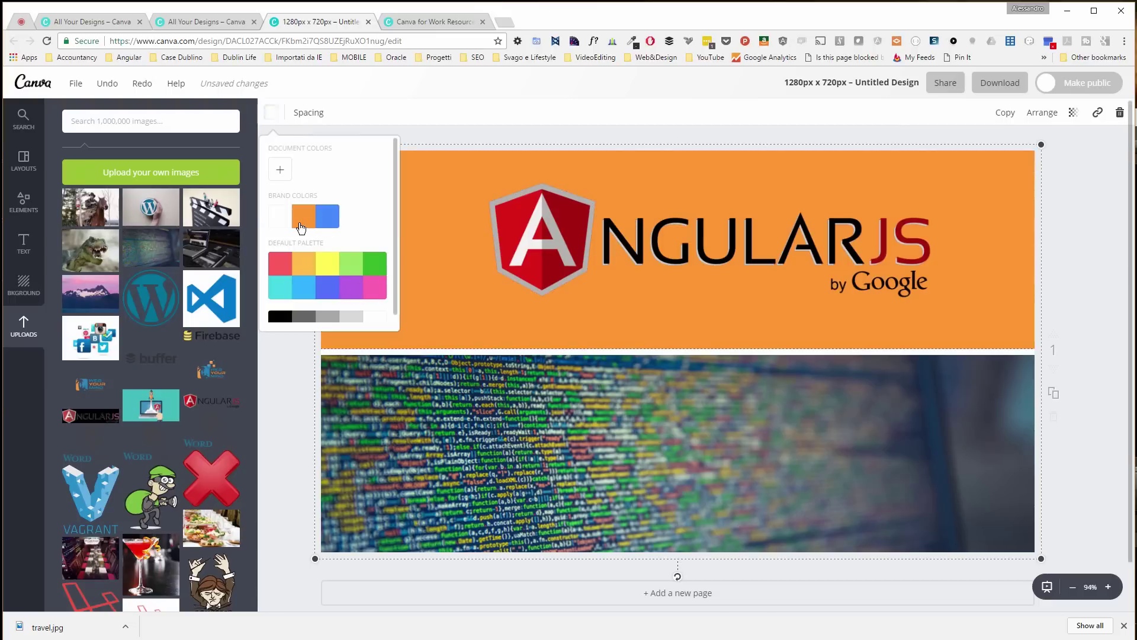
click(279, 224)
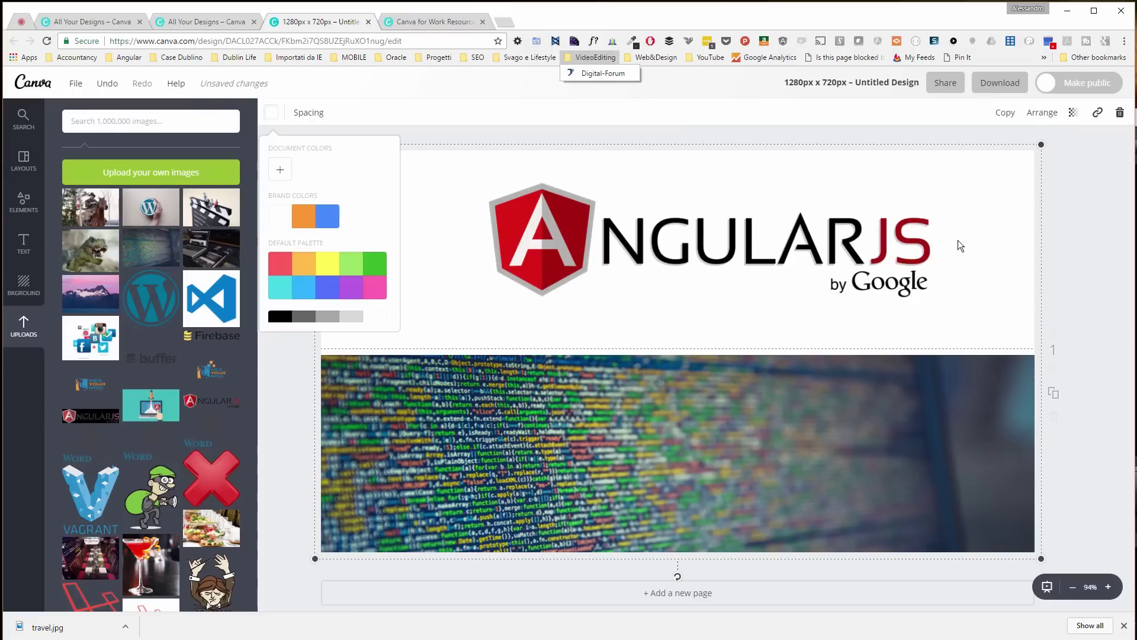
click(638, 448)
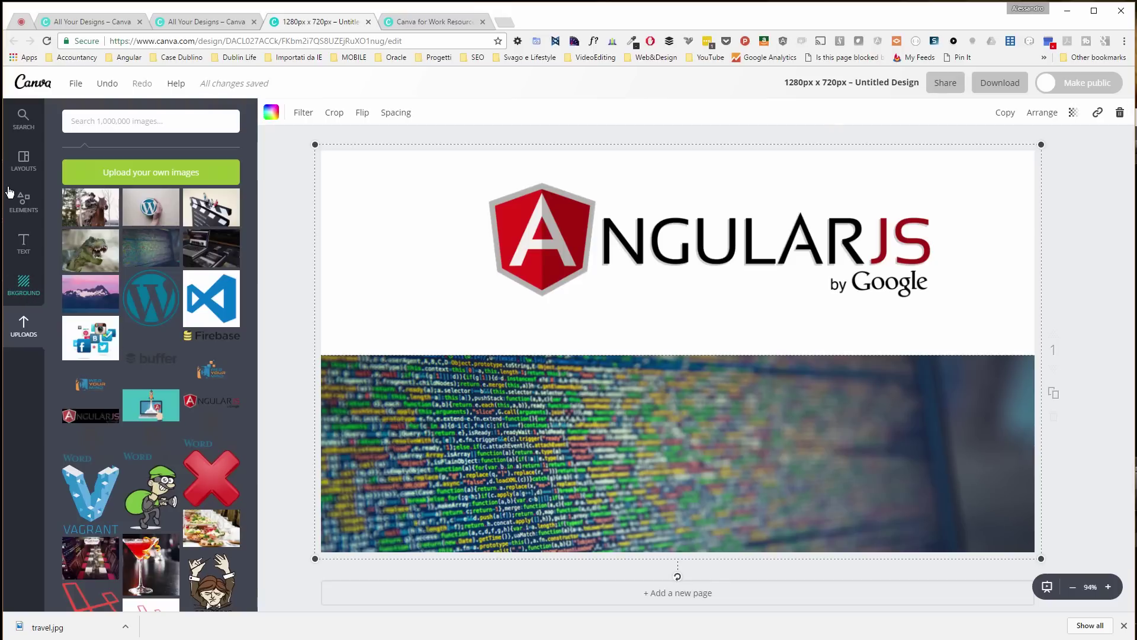
click(22, 169)
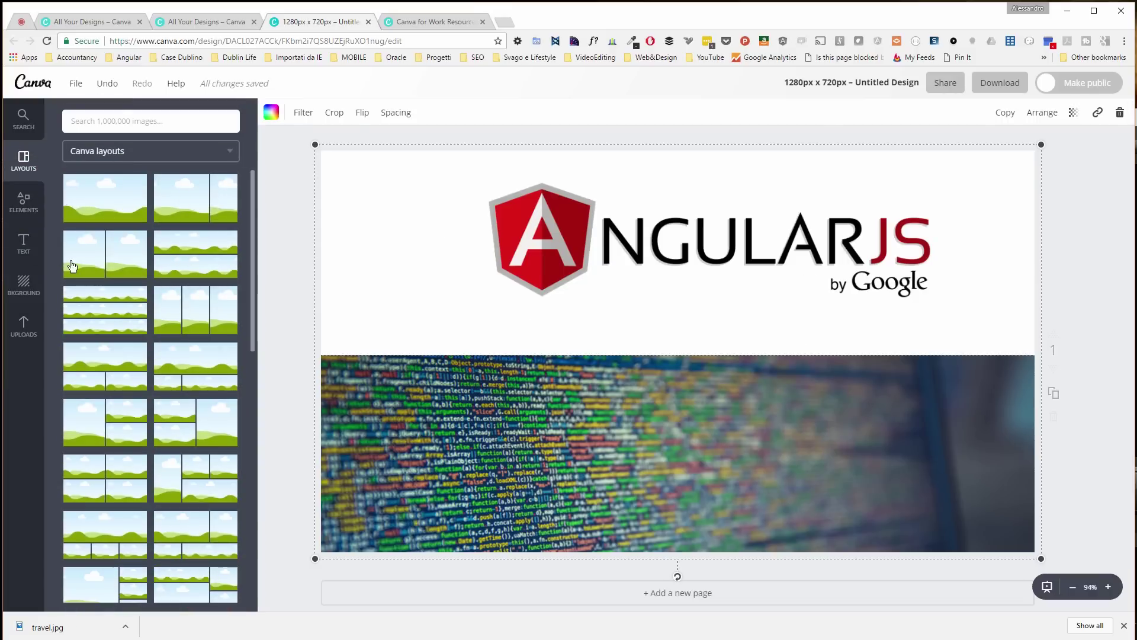
Replace the grid with a single full-page layout filled by the blurred code photo
drag(90, 258, 653, 294)
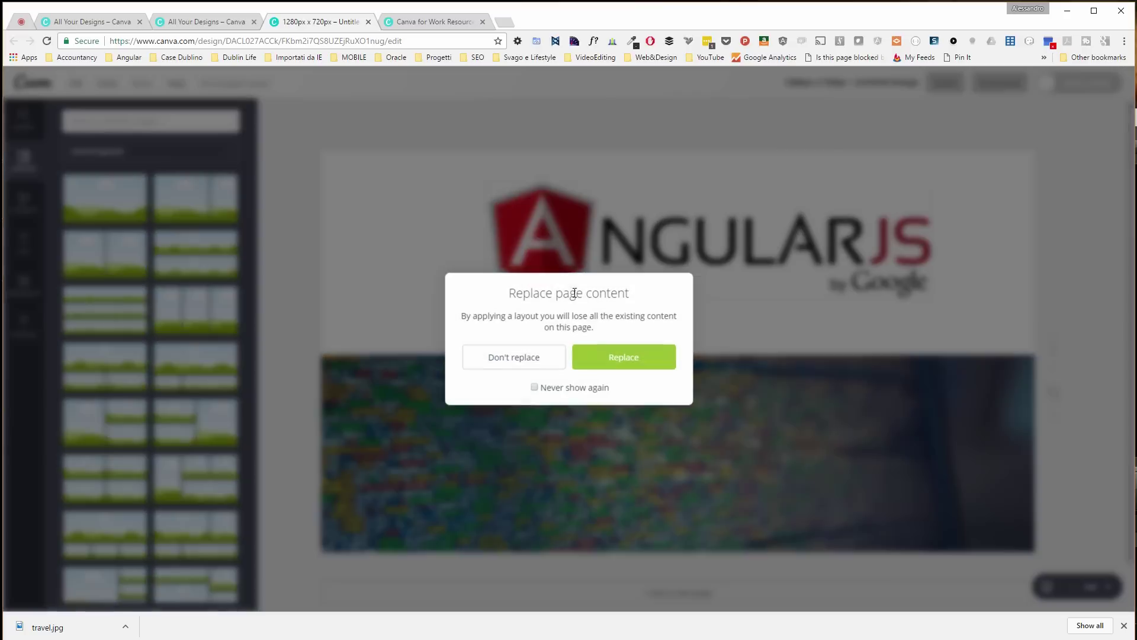
click(630, 368)
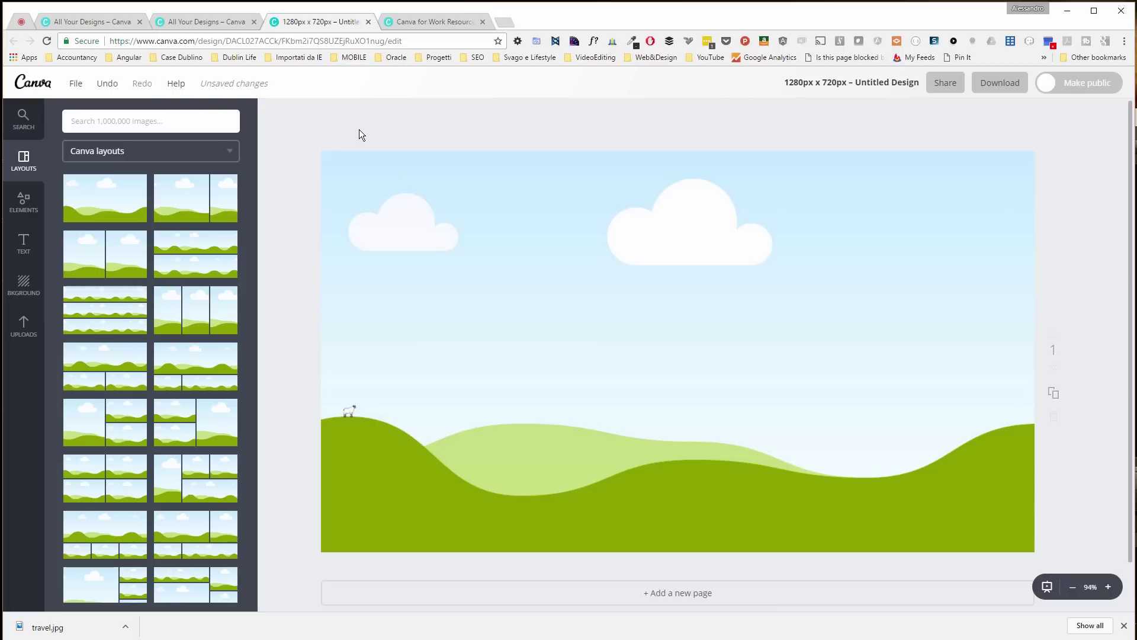
click(24, 282)
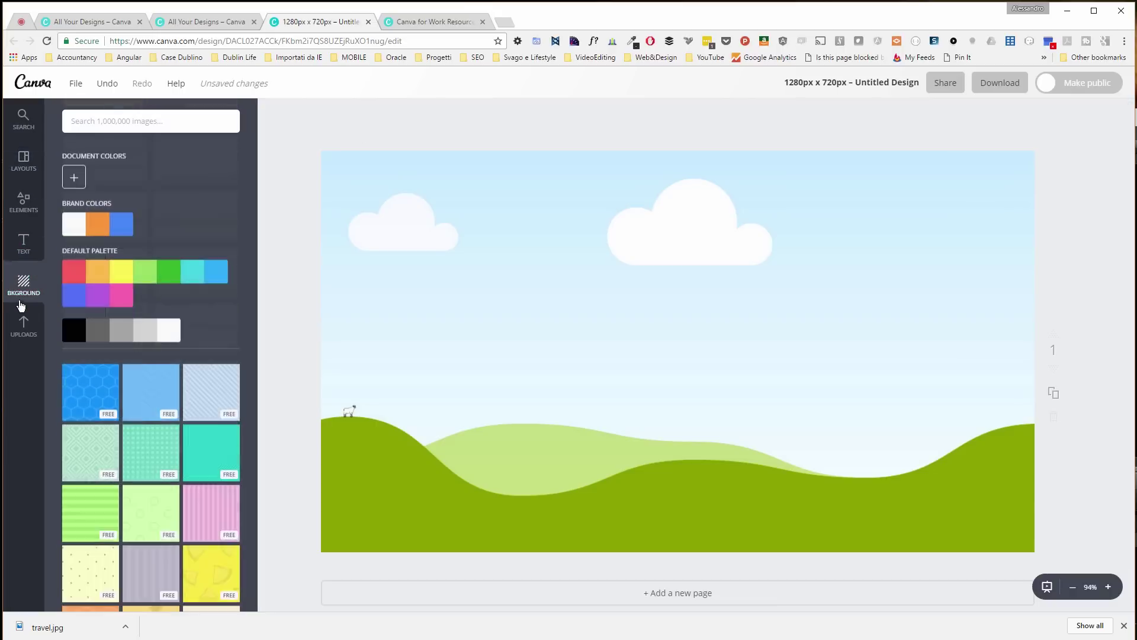
click(24, 326)
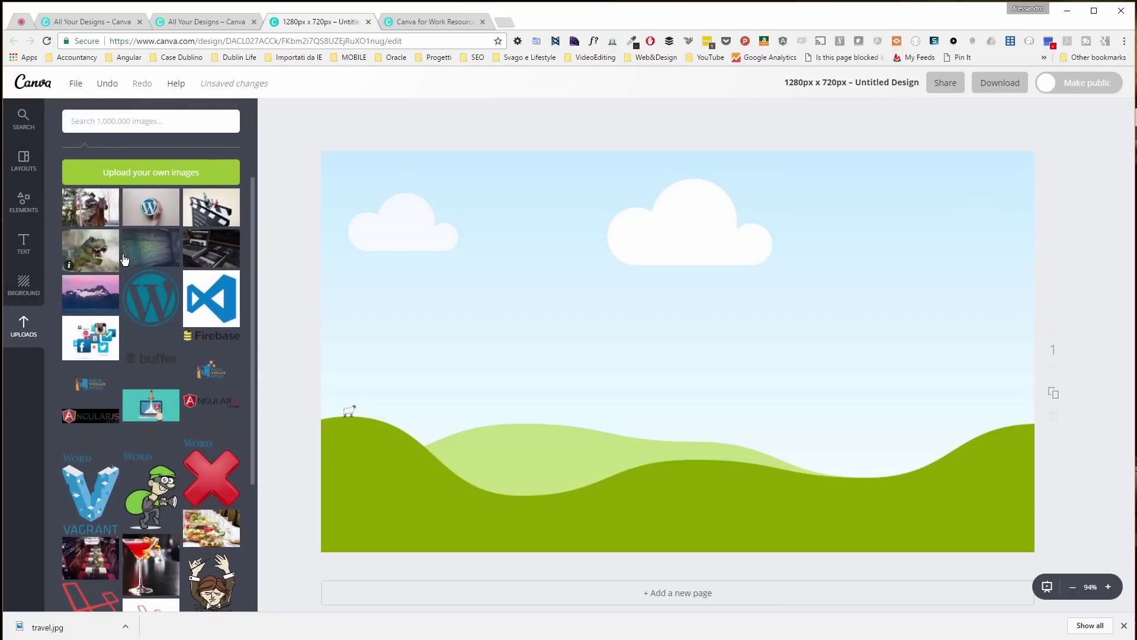
drag(127, 261, 1042, 345)
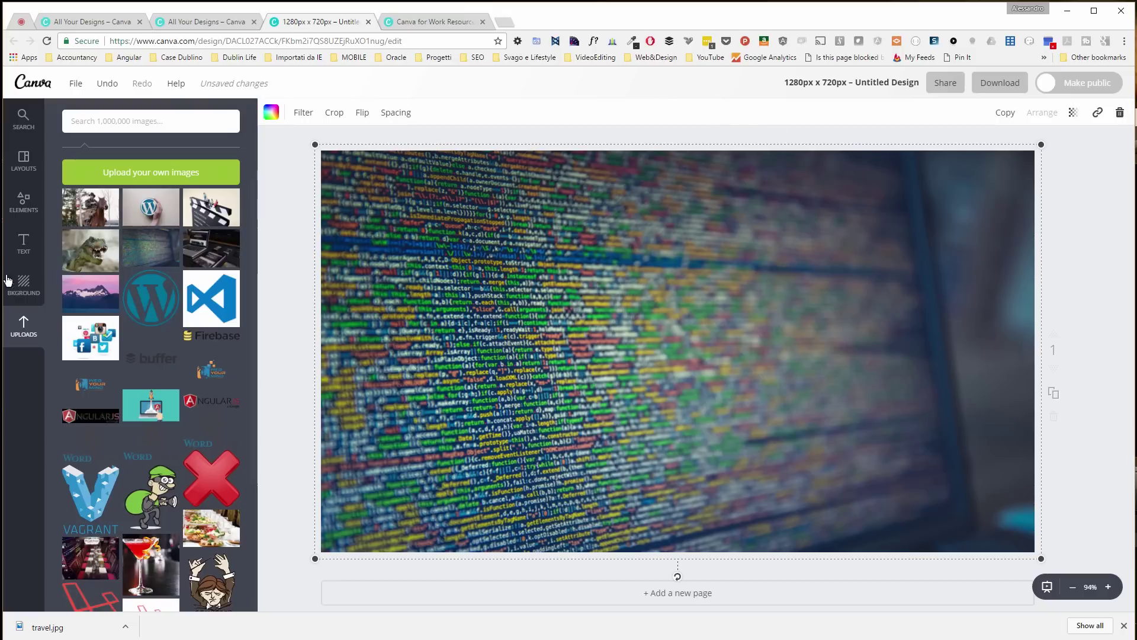
click(22, 262)
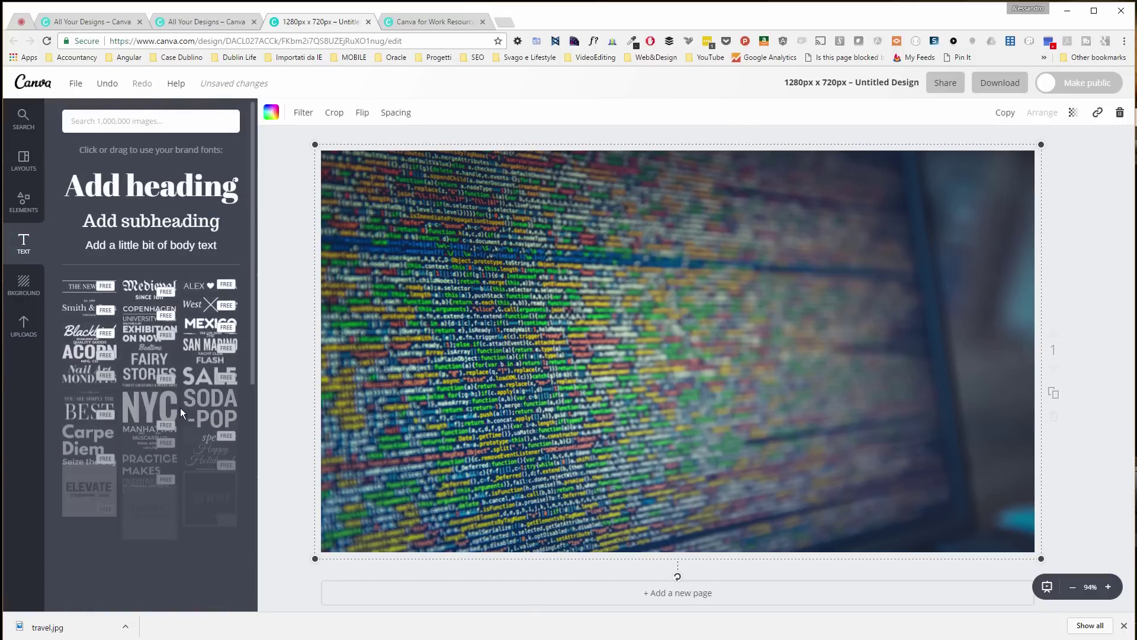
Add the framed DINING IN TOKYO title template, enlarge it and centre it on the page
scroll(86, 404, down, 4)
drag(85, 382, 631, 341)
drag(849, 386, 1012, 516)
drag(960, 340, 822, 315)
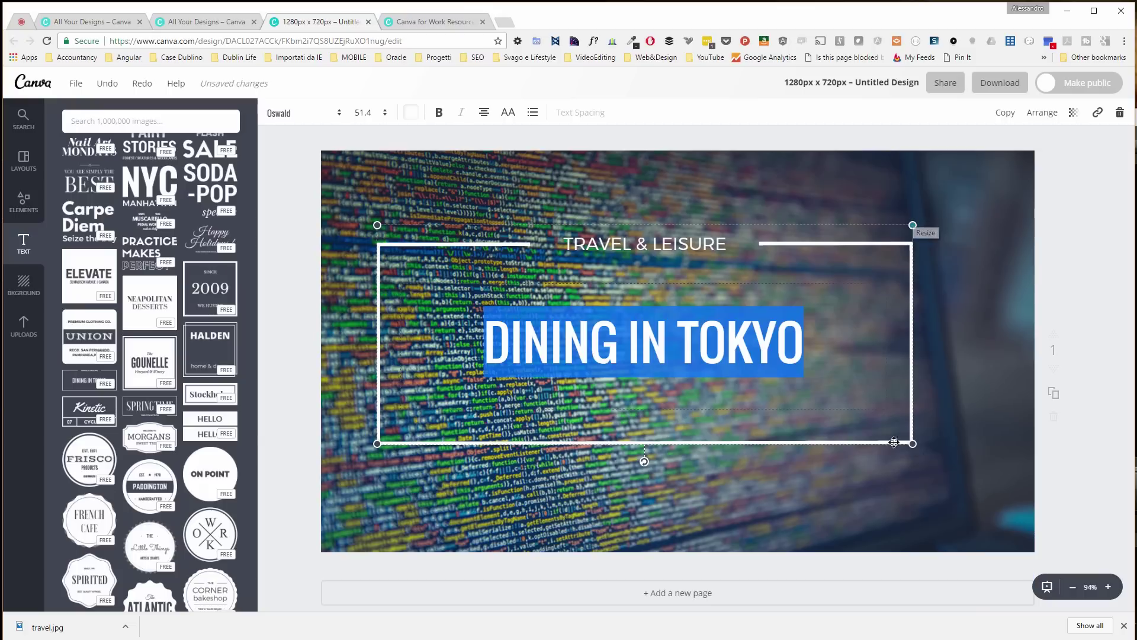
drag(913, 444, 1022, 490)
drag(946, 416, 952, 398)
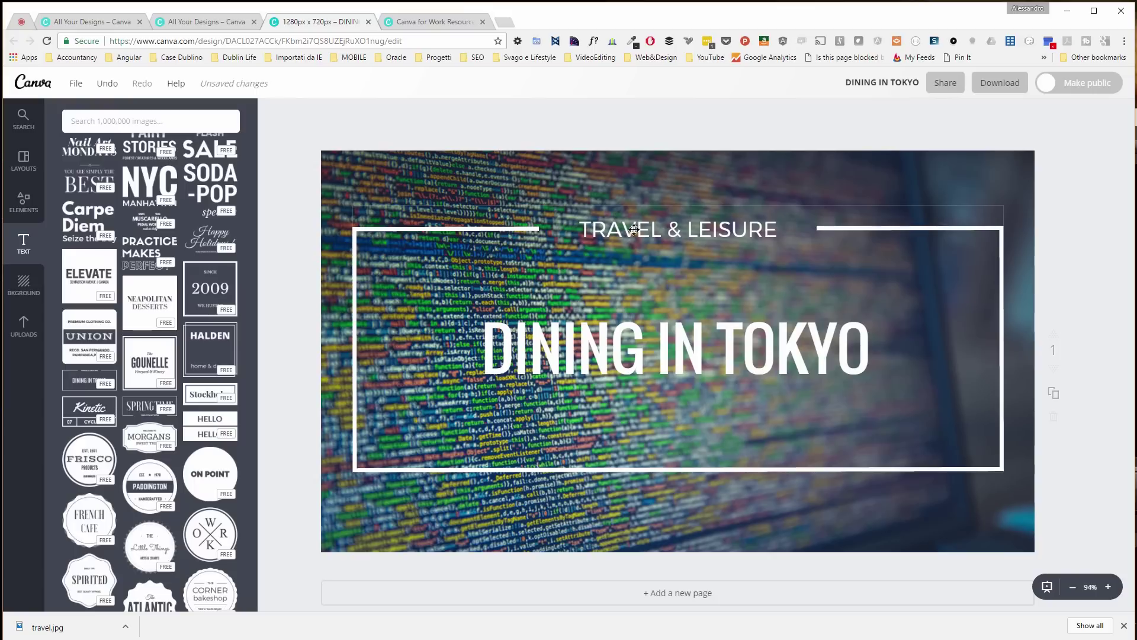
Change the small heading's WEBSITE to WEB APP, making it HOW TO CODE A WEB APP
click(666, 230)
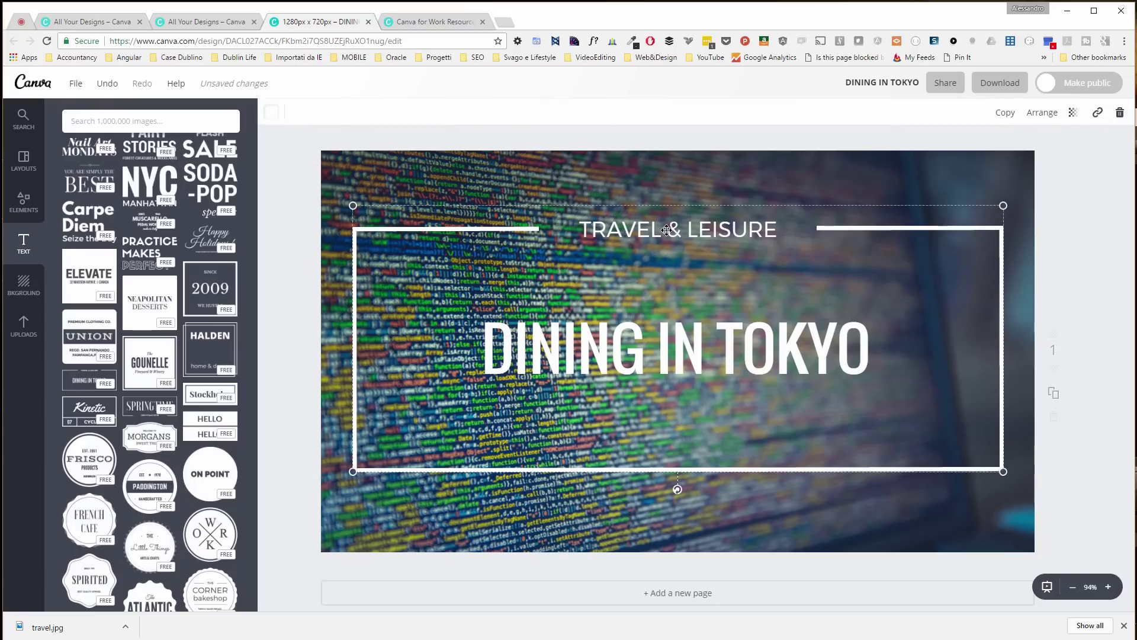
double_click(770, 230)
text(HOW TO CODE A WEBSITE)
double_click(707, 246)
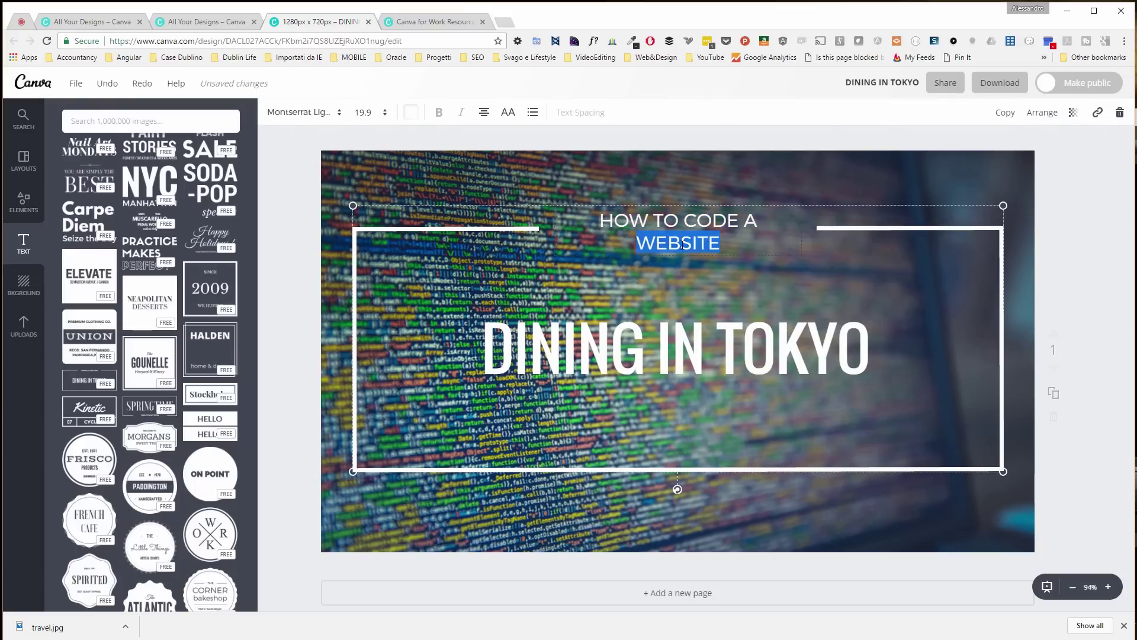
text(WEB A)
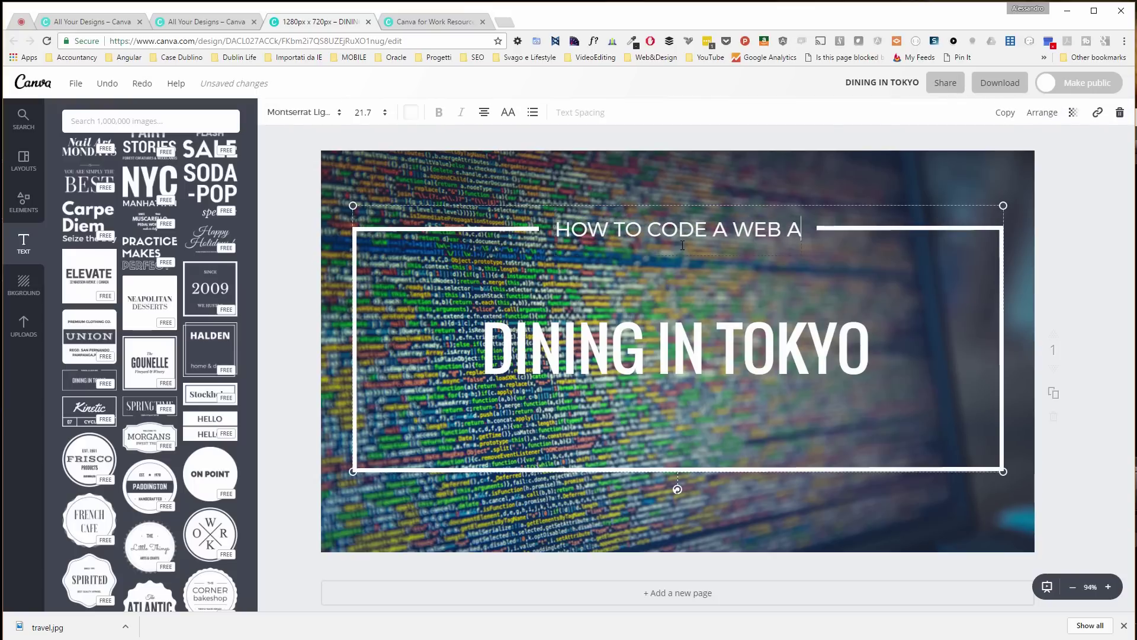
text(PP)
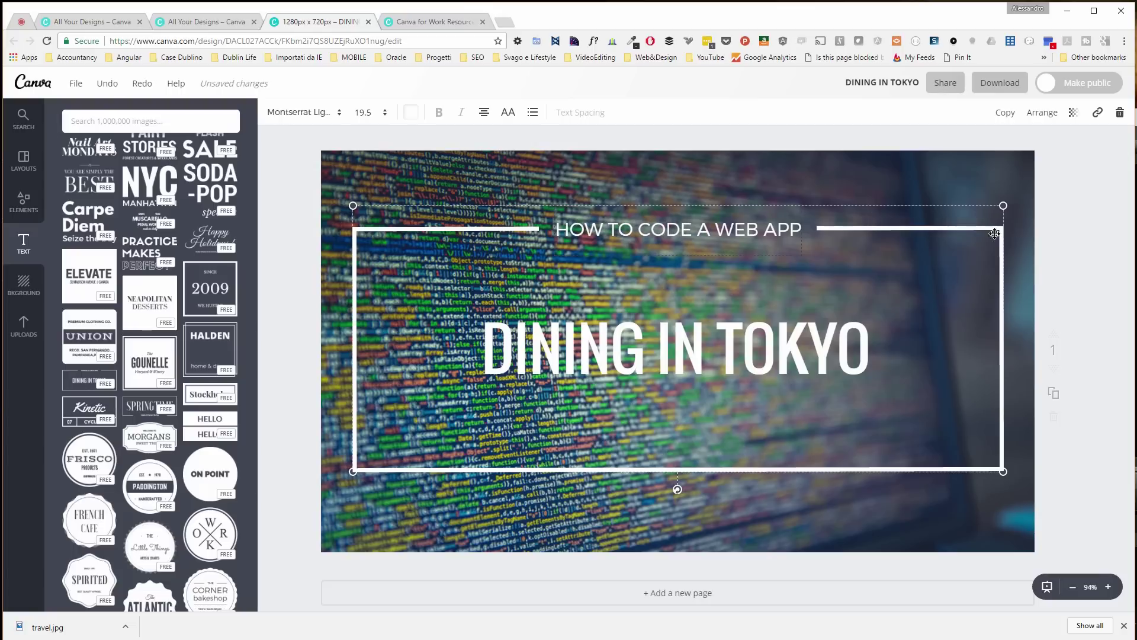
key(Escape)
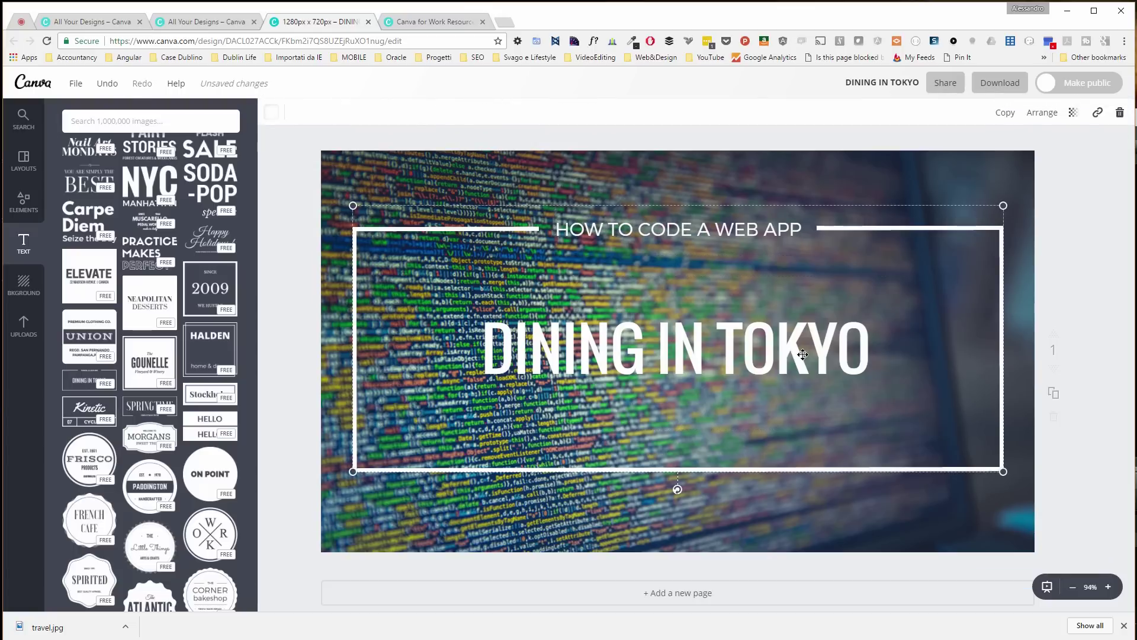
Replace DINING IN TOKYO with SETTING UP YOUR ENVIRONMENT, fixing the typos
double_click(844, 352)
key(BackSpace)
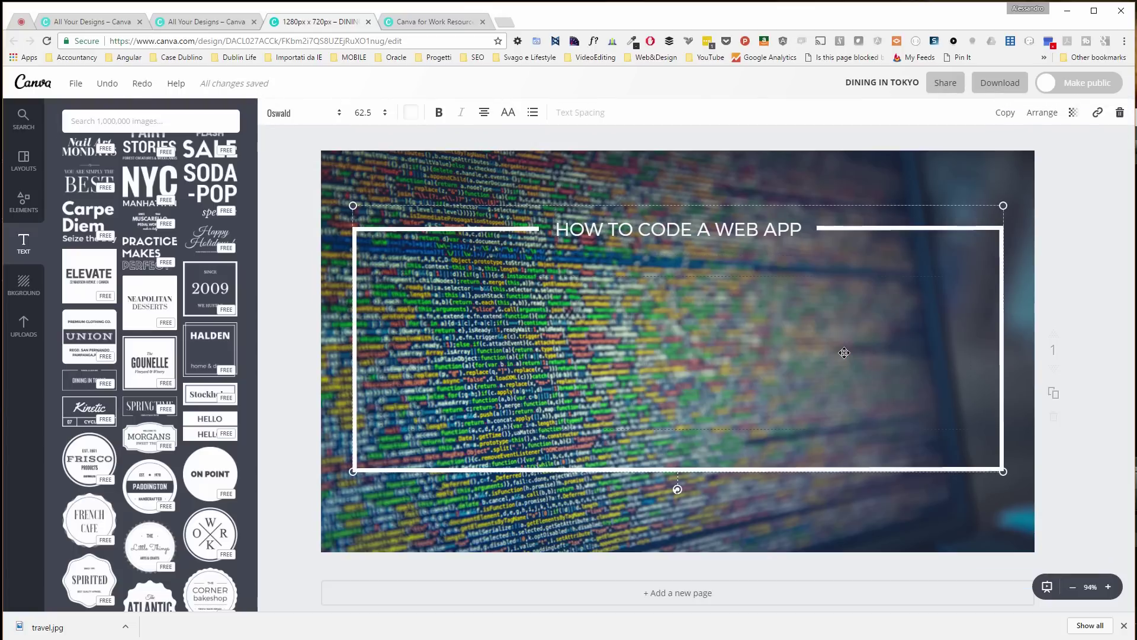
text(SETTING UP YT)
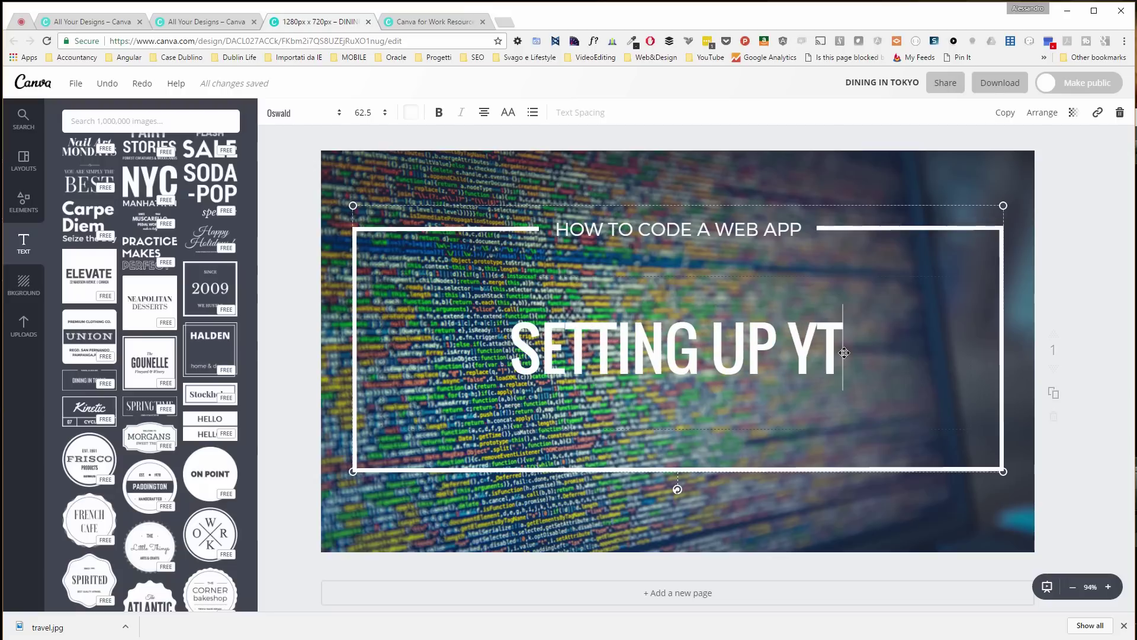
key(BackSpace)
text(OUR)
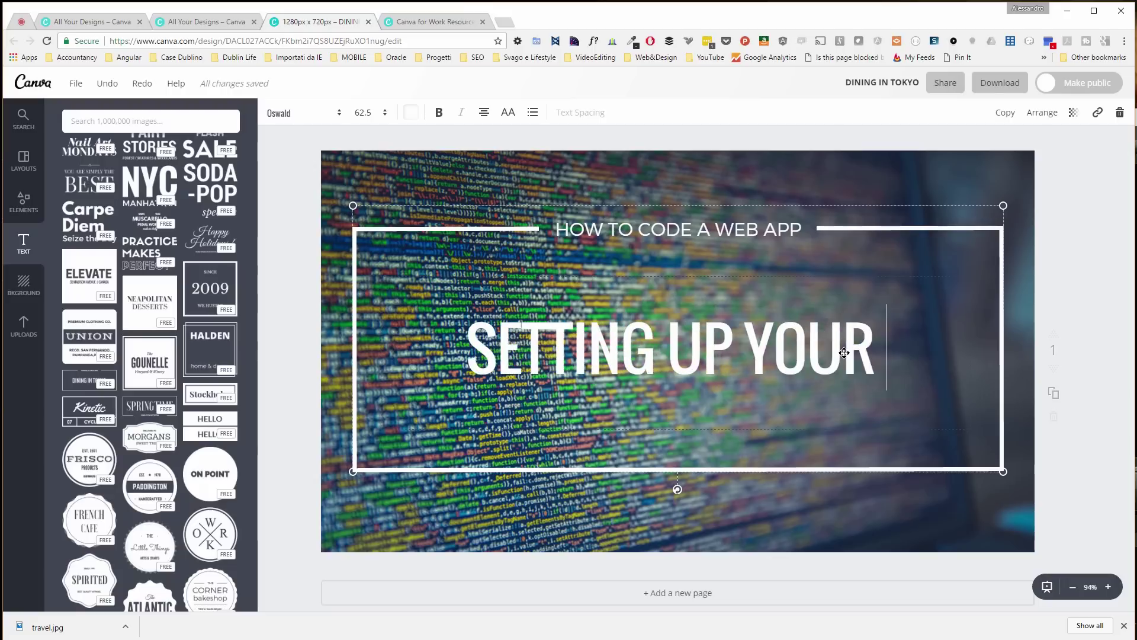
text( ENVIRONEMENT)
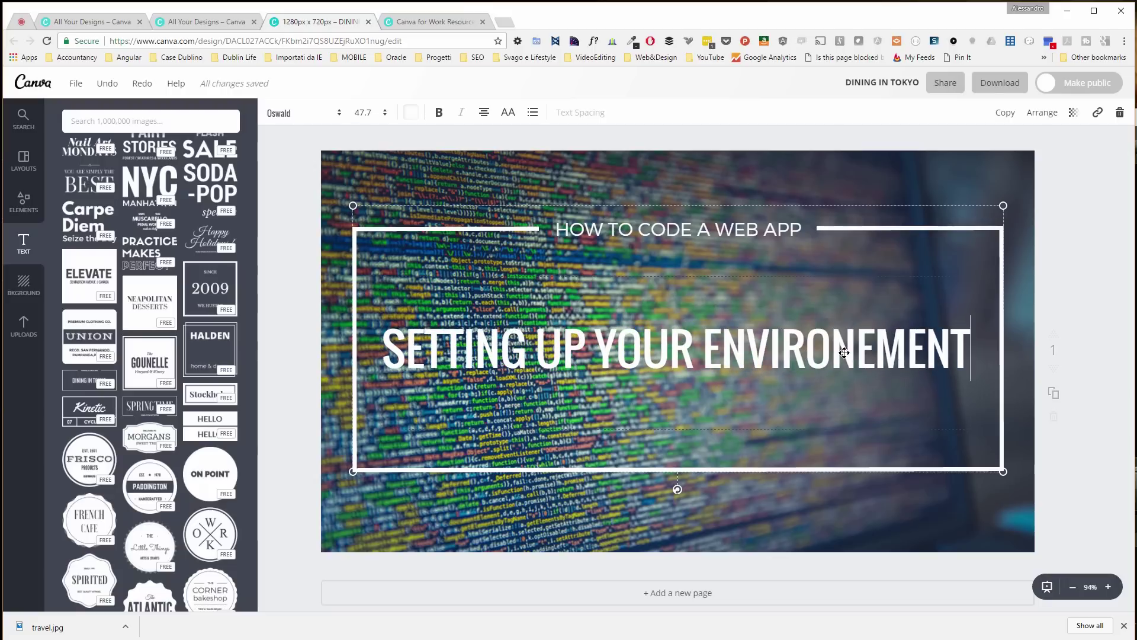
key(Left)
key(Left)
key(Left)
key(Left)
key(Left)
key(BackSpace)
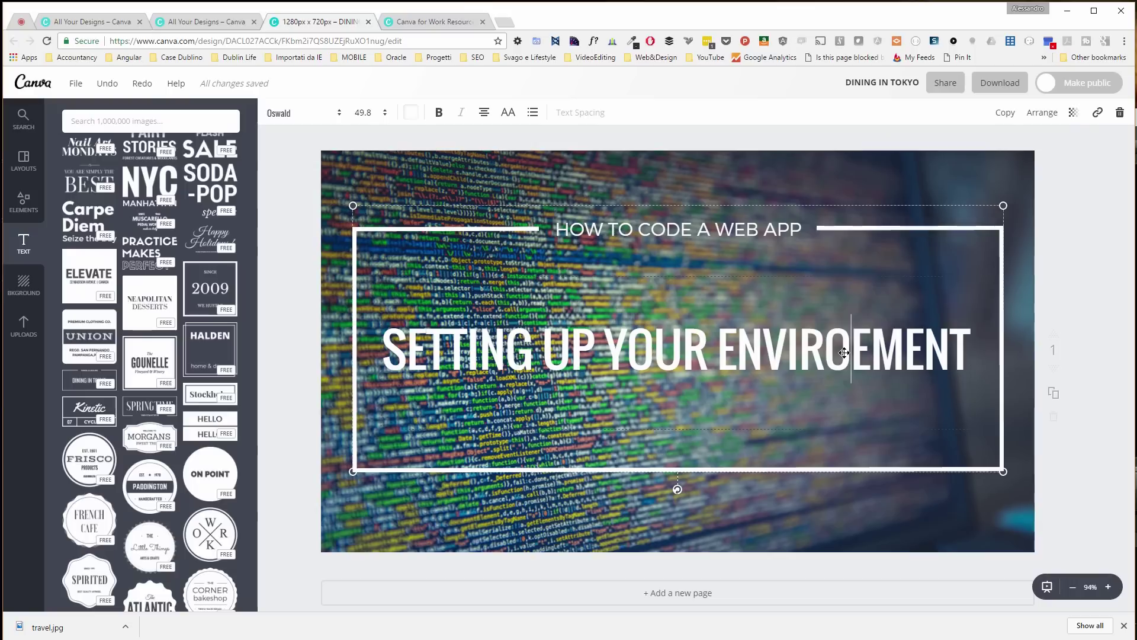
key(Delete)
text(n)
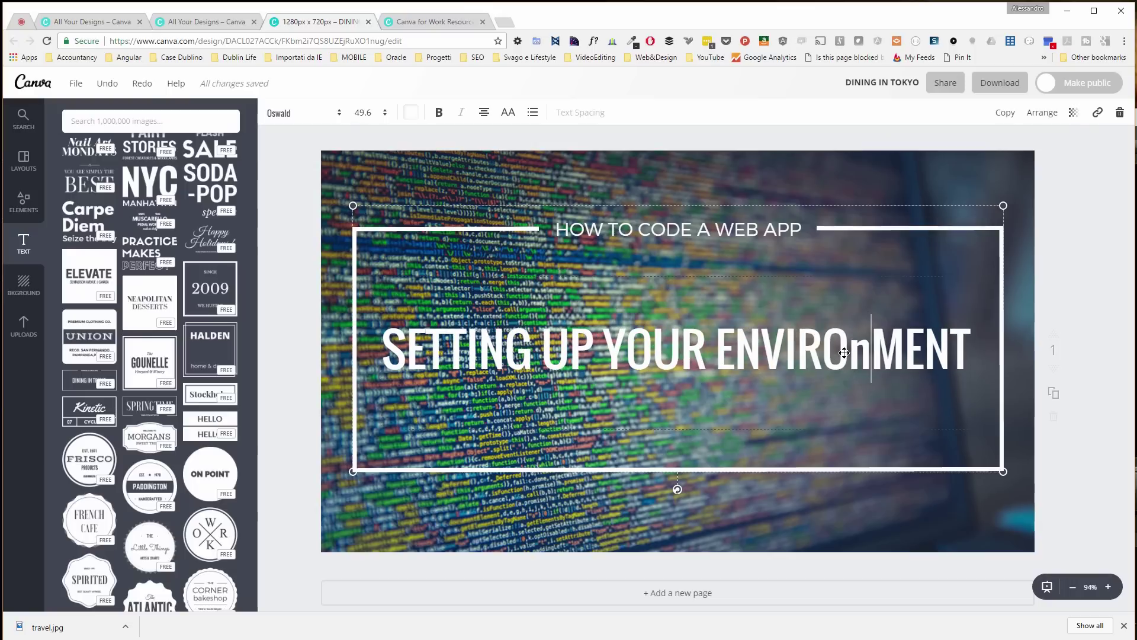
key(BackSpace)
Complete ENVIRONMENT with its final N and finish editing the title
text(N)
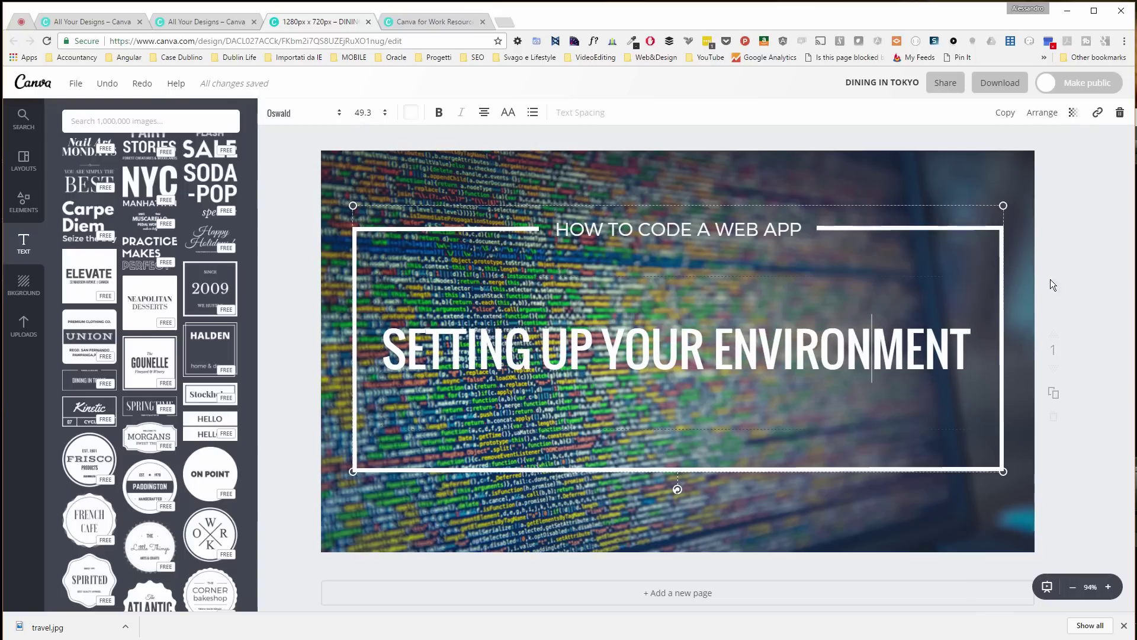
click(1069, 281)
key(ctrl+a)
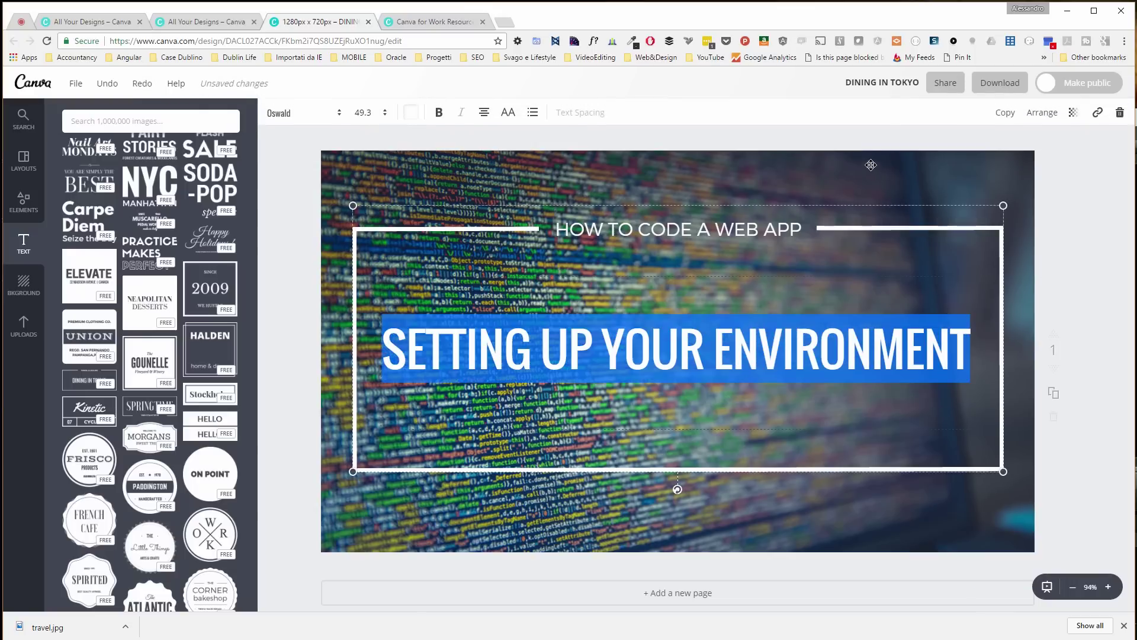
key(Escape)
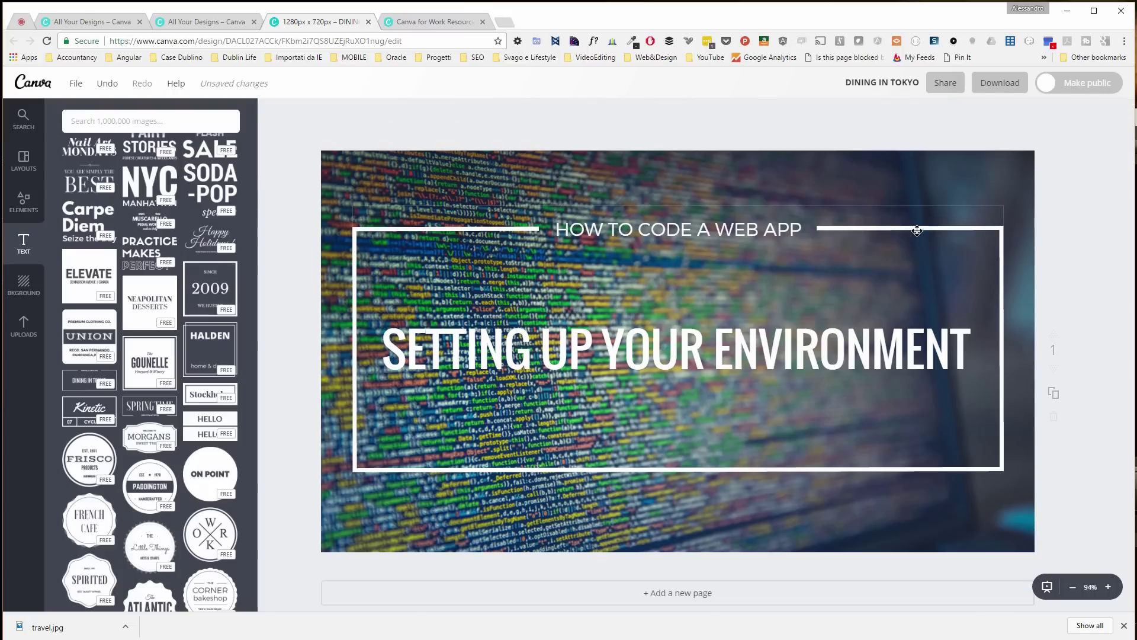
click(687, 365)
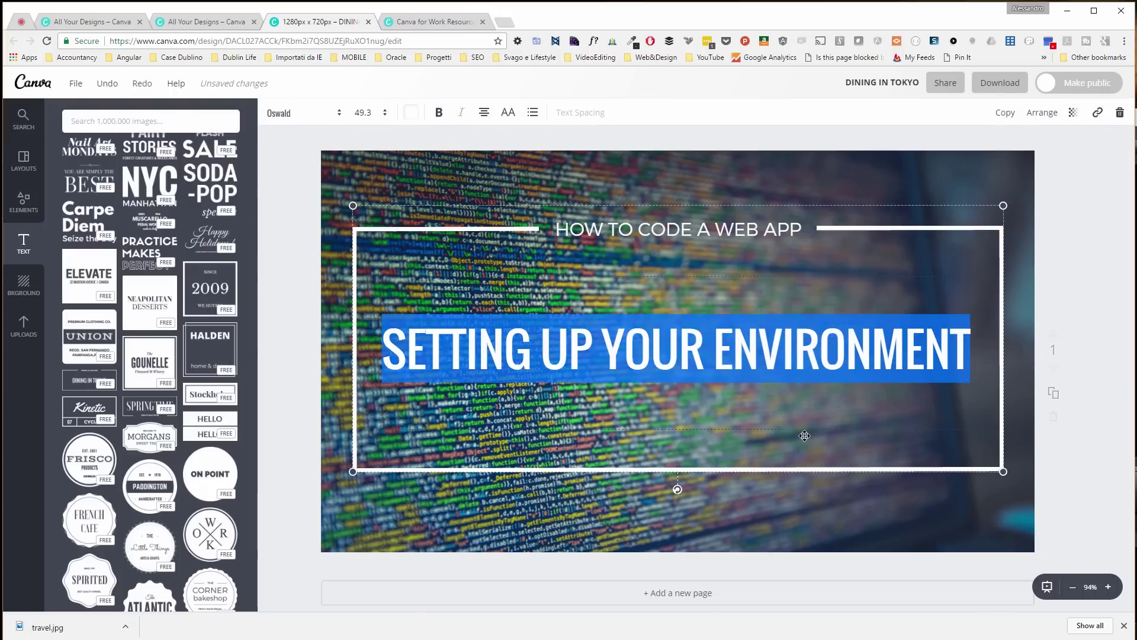
click(1116, 282)
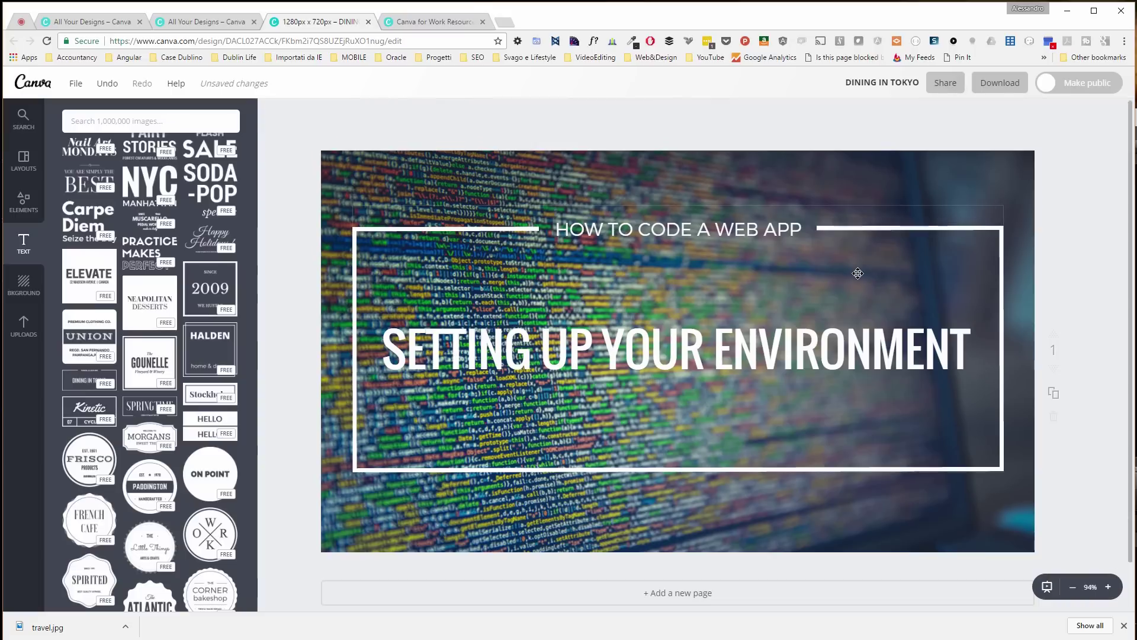
Colour the SETTING UP YOUR ENVIRONMENT title orange
click(373, 173)
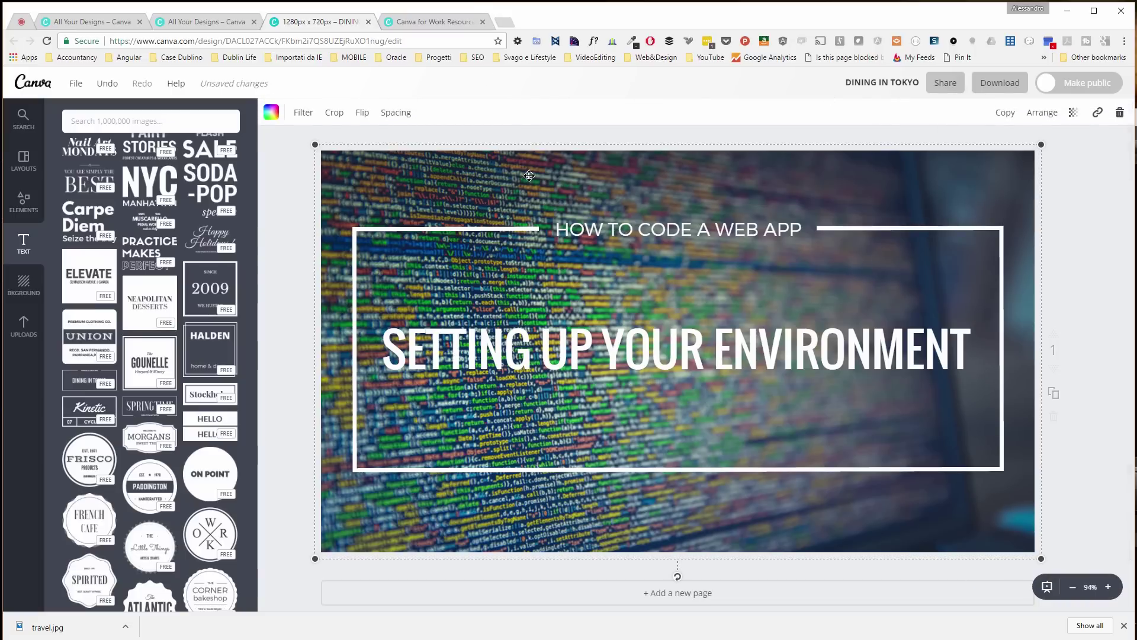
click(505, 249)
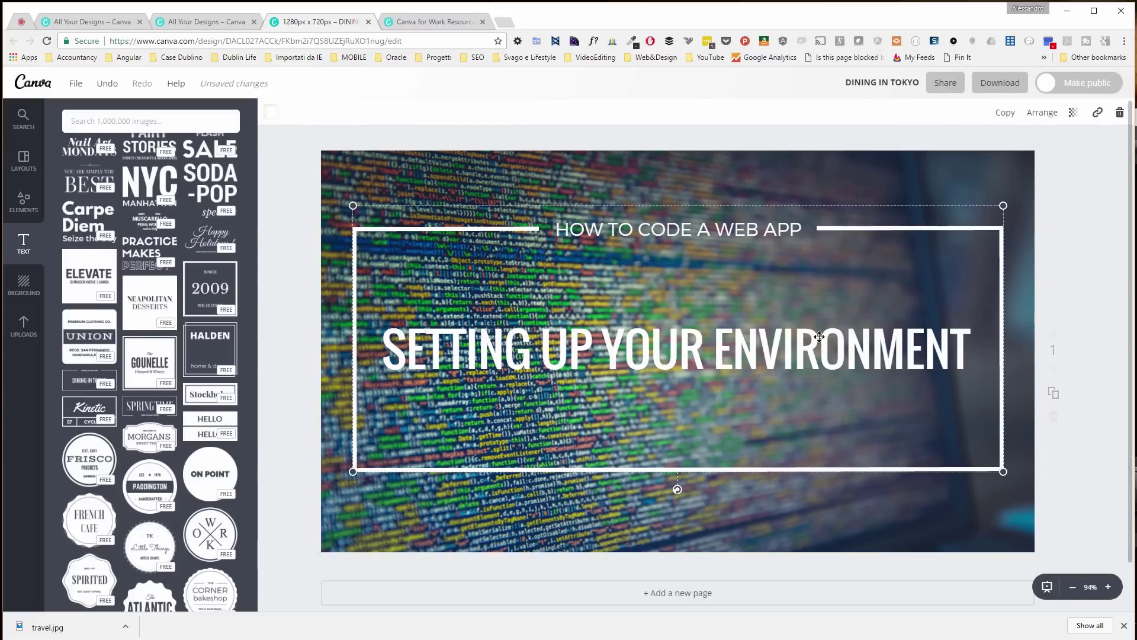
double_click(533, 354)
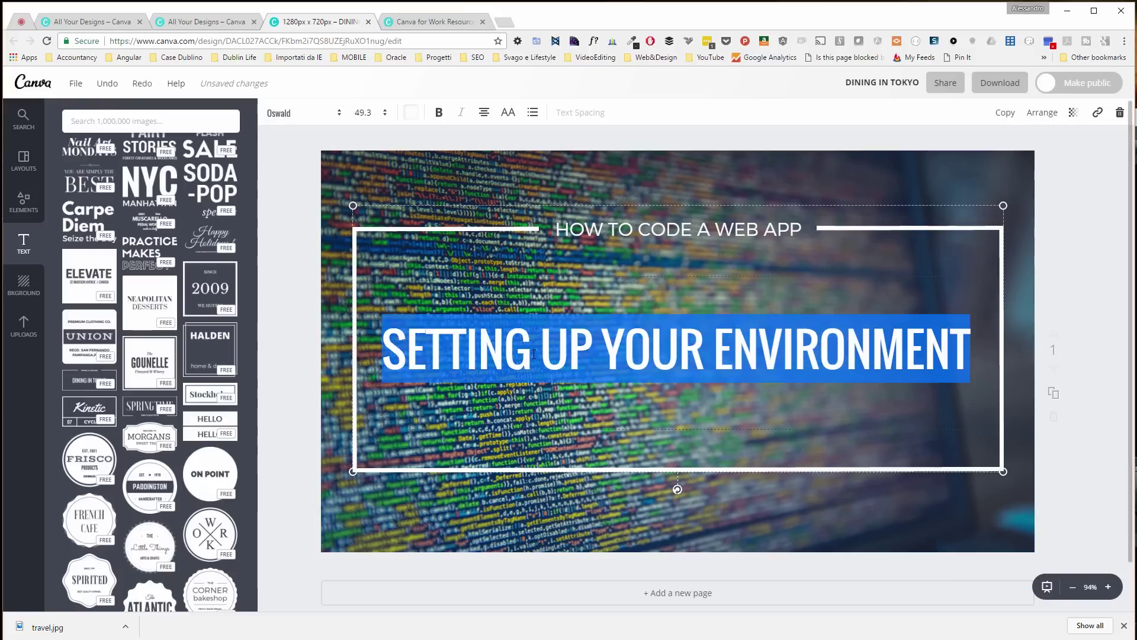
click(412, 114)
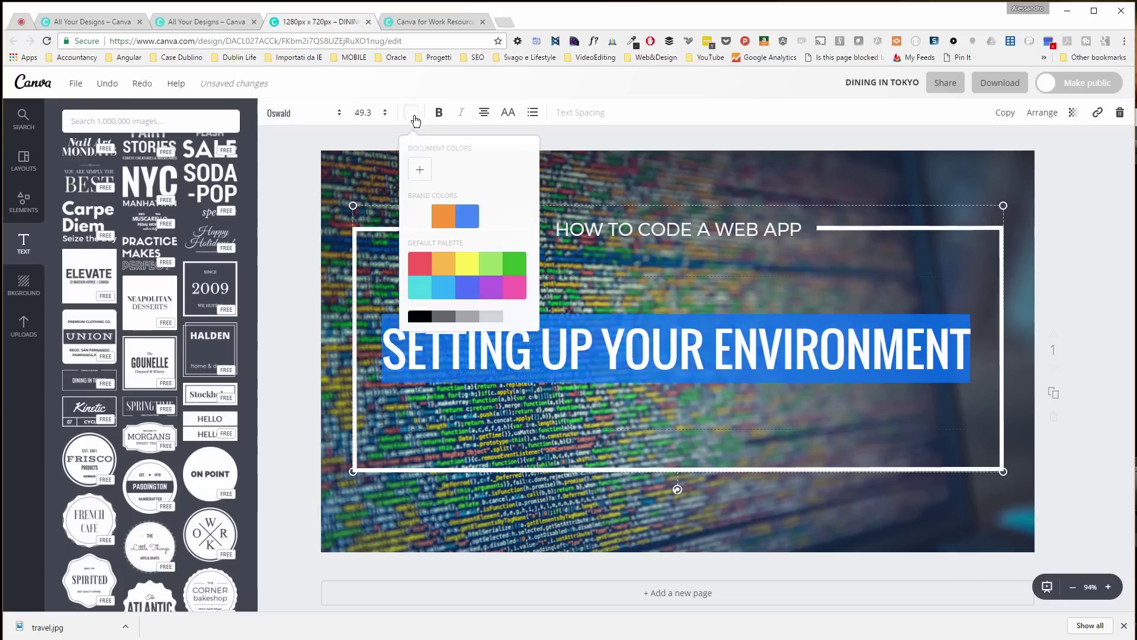
click(442, 220)
click(1059, 311)
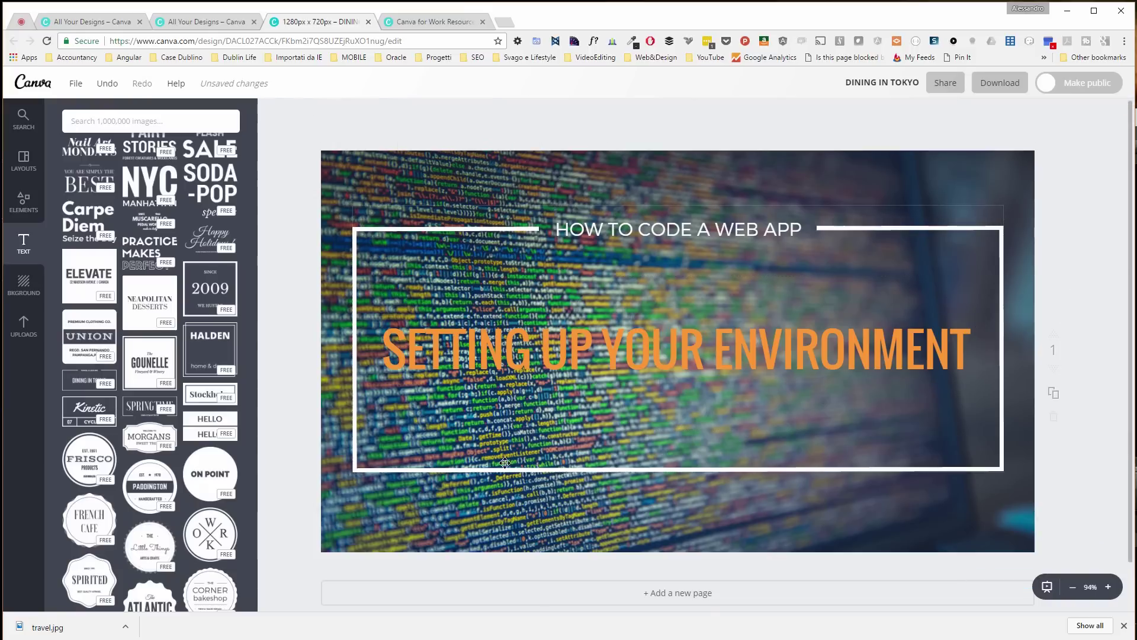
Fade the white framed text group to 49 transparency
click(564, 465)
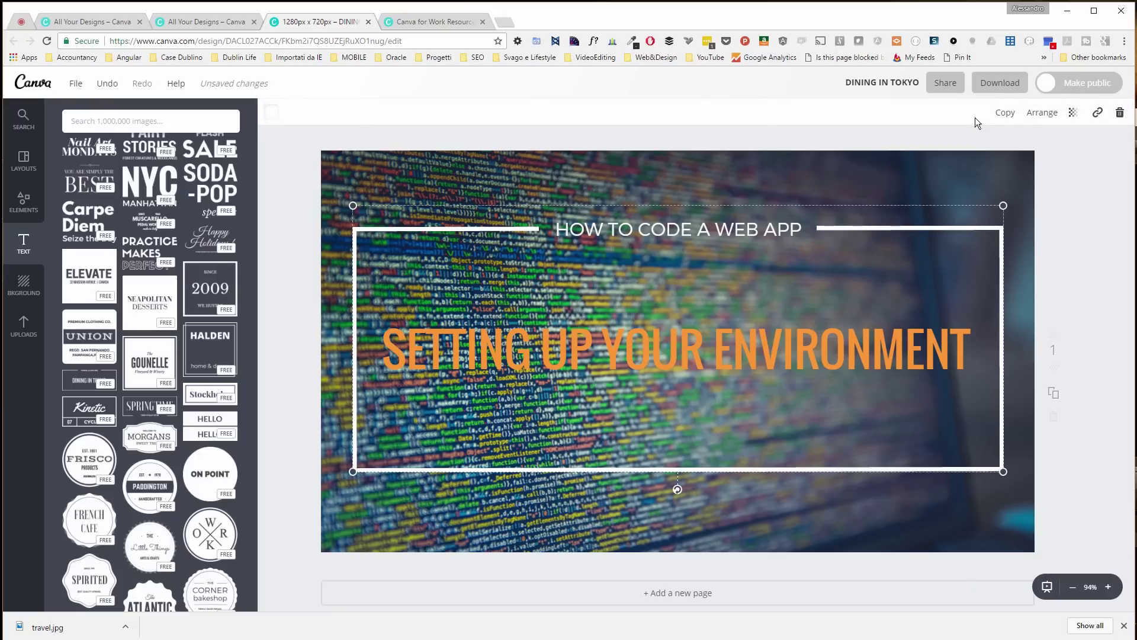
click(1074, 114)
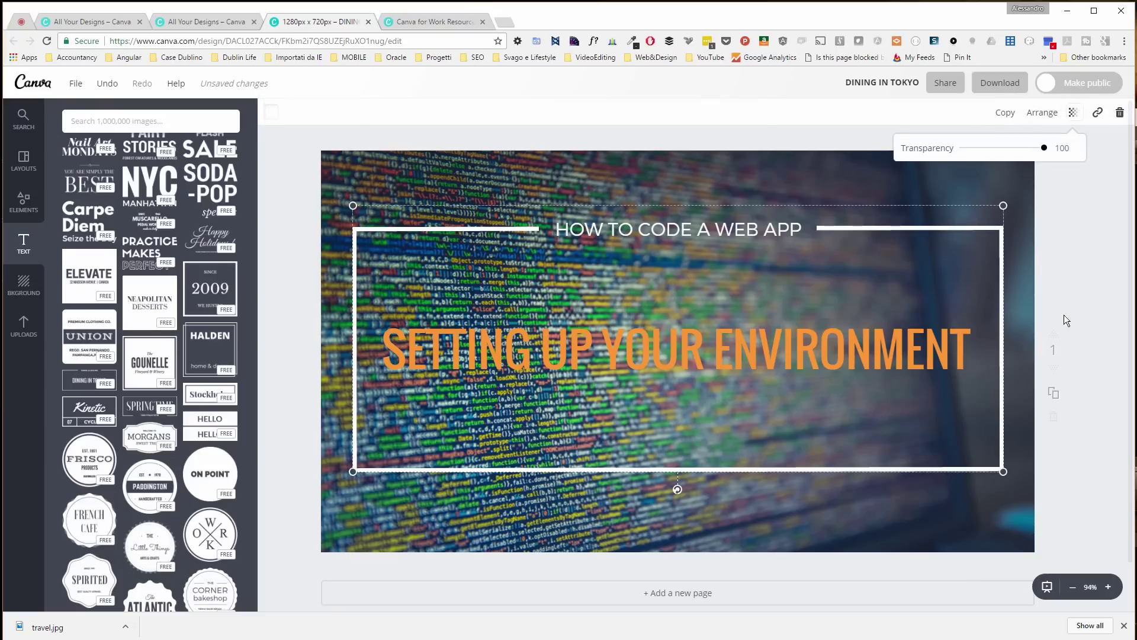
click(991, 465)
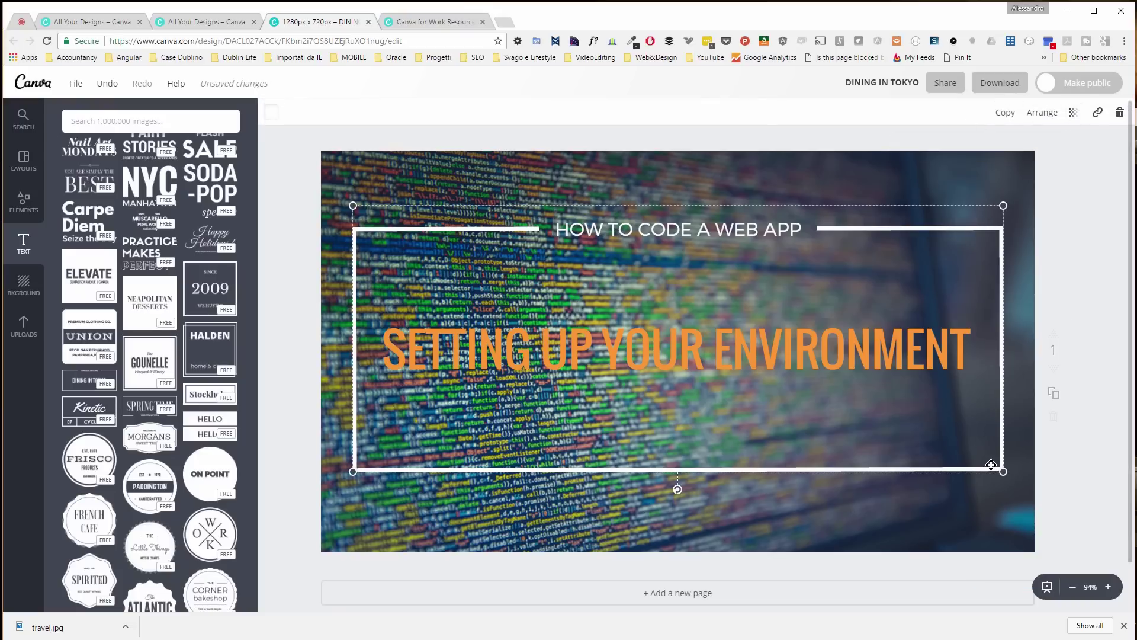
click(1072, 114)
mouse_move(1043, 150)
mouse_down()
mouse_move(987, 149)
mouse_move(1048, 155)
mouse_up()
Restore the text group to full opacity and revert the title colour to white
click(851, 317)
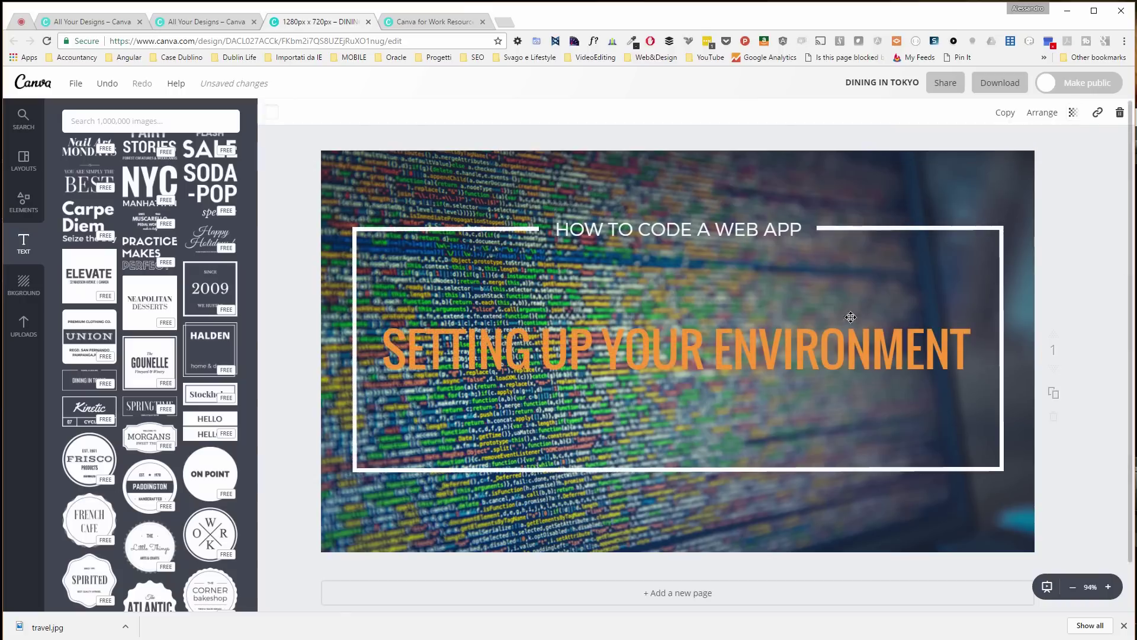
double_click(691, 229)
click(411, 112)
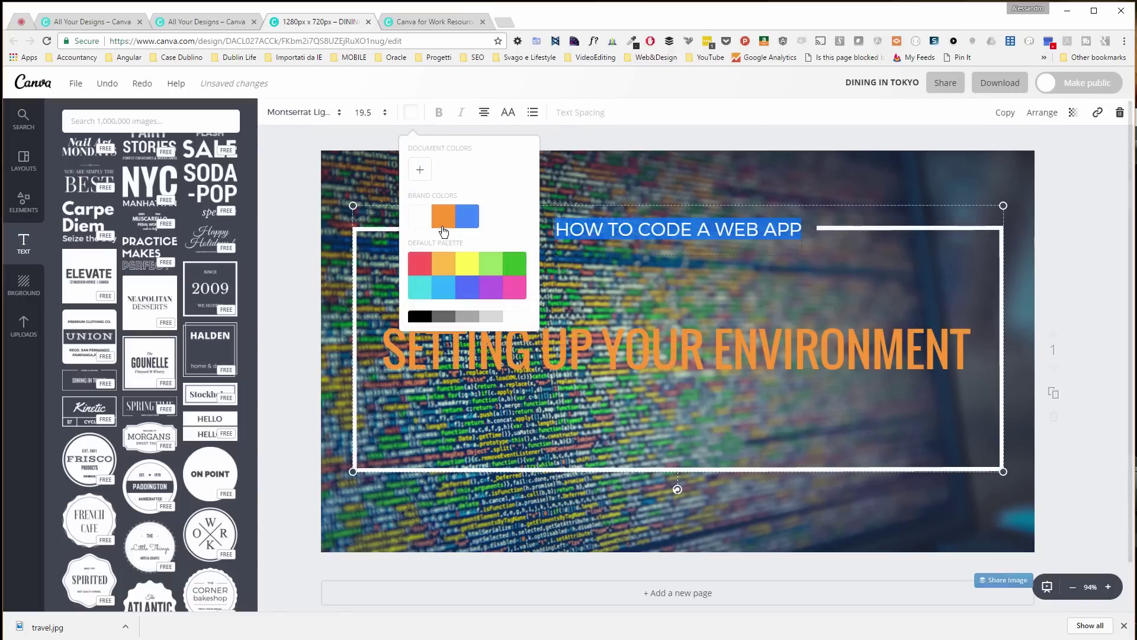
key(Escape)
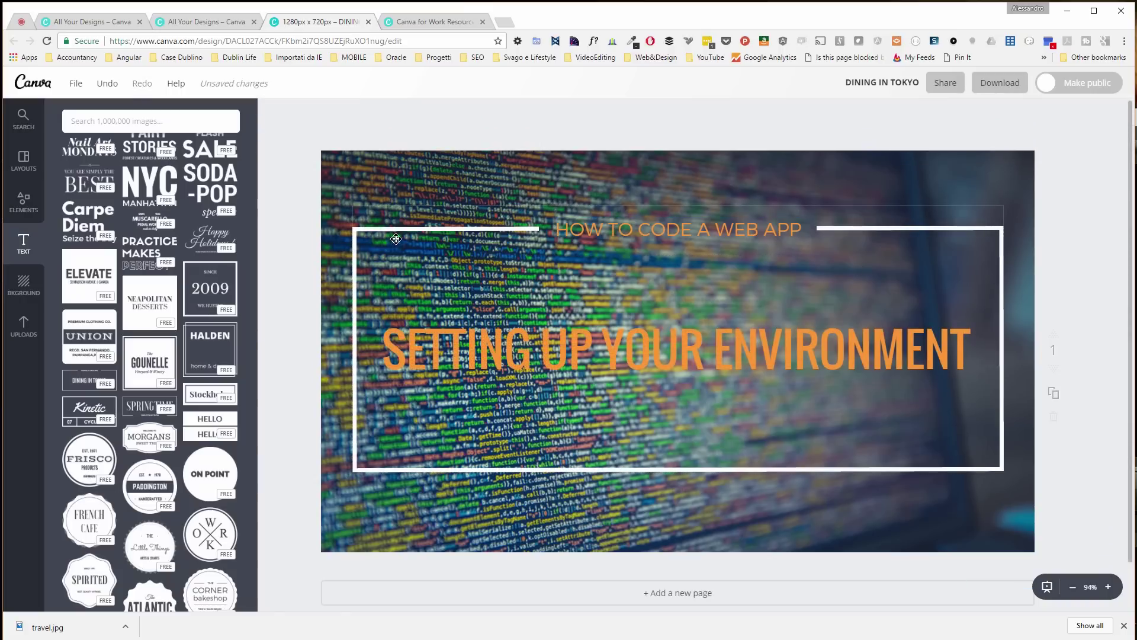
click(1077, 250)
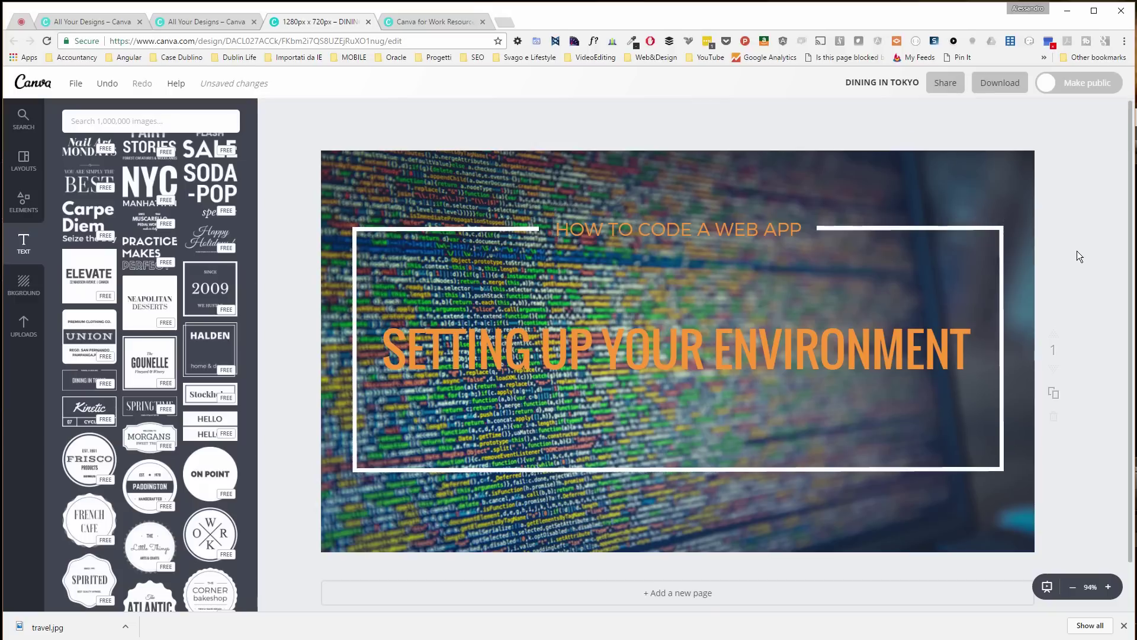
key(ctrl+z)
key(ctrl+z)
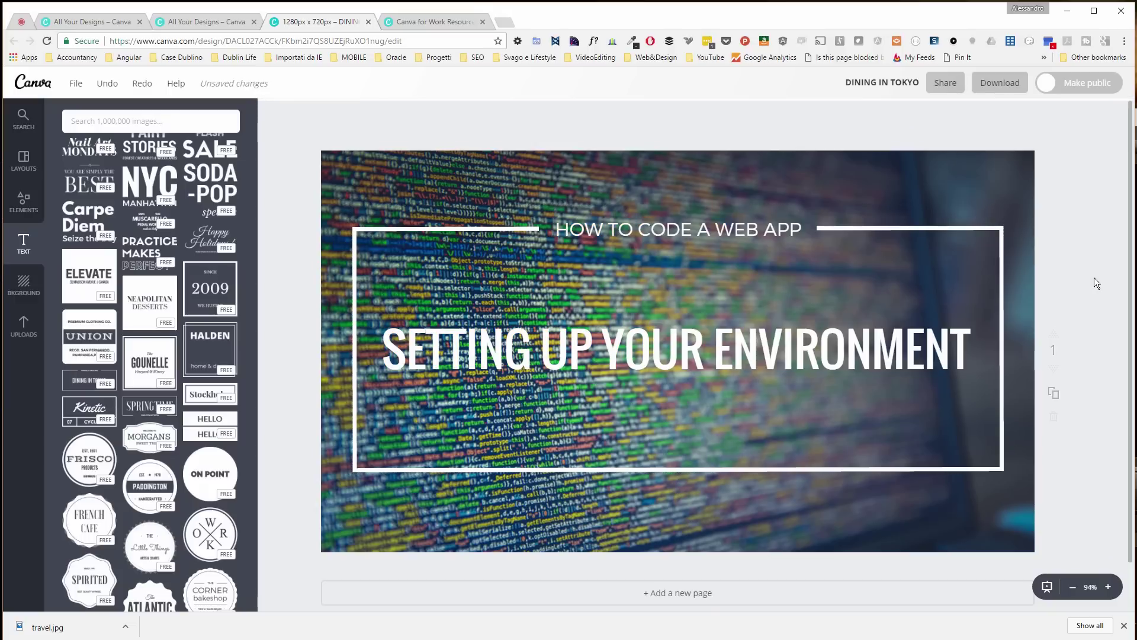